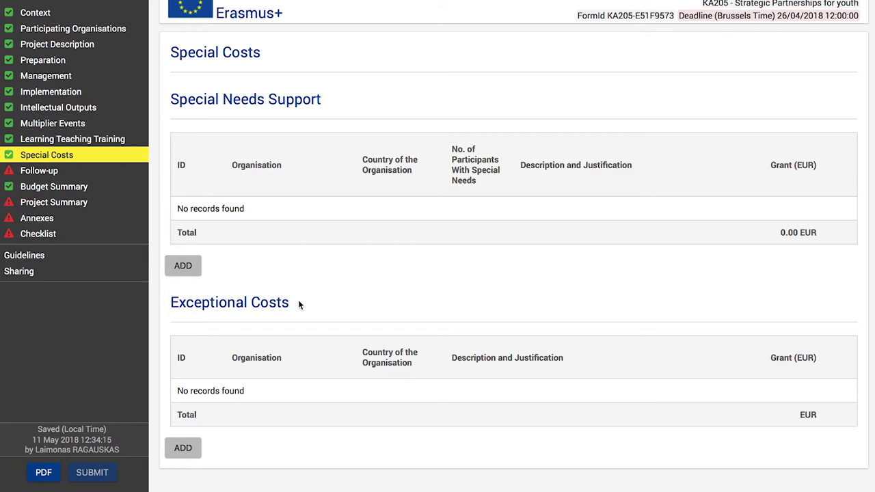
Add a Special Needs Support entry for VIESOJI ISTAIGA NECTARUS with 2 participants with special needs
click(182, 267)
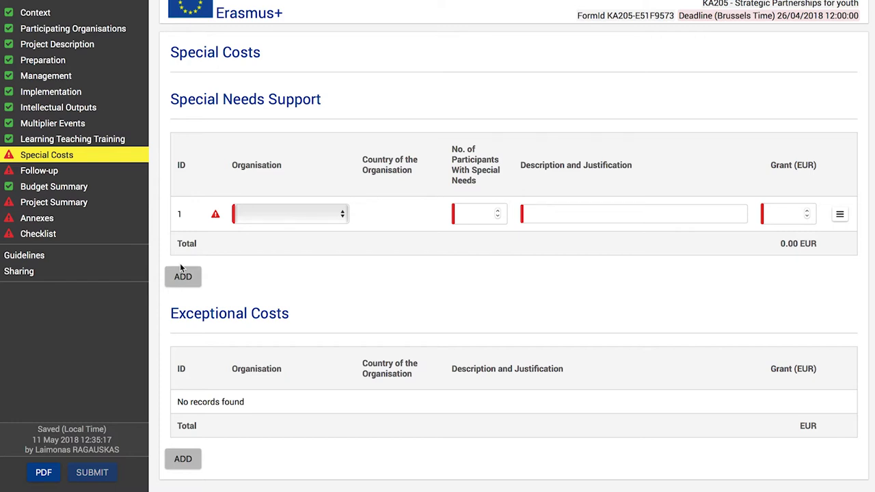
click(293, 216)
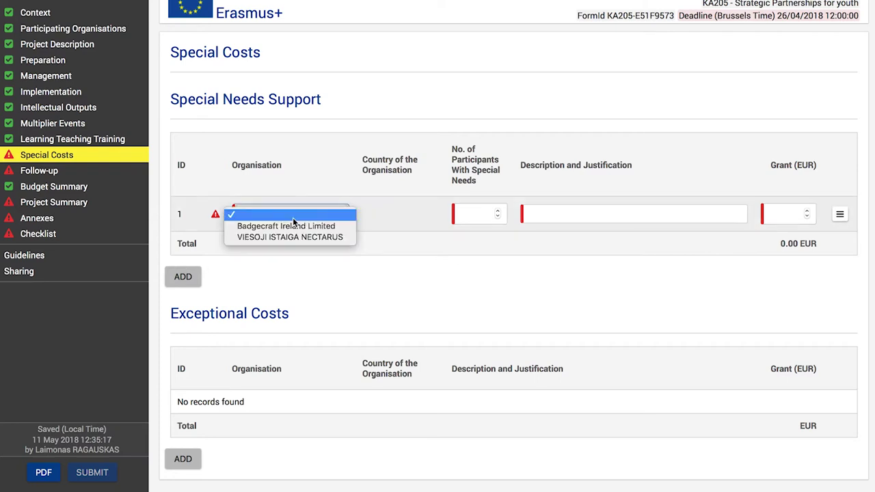
click(296, 237)
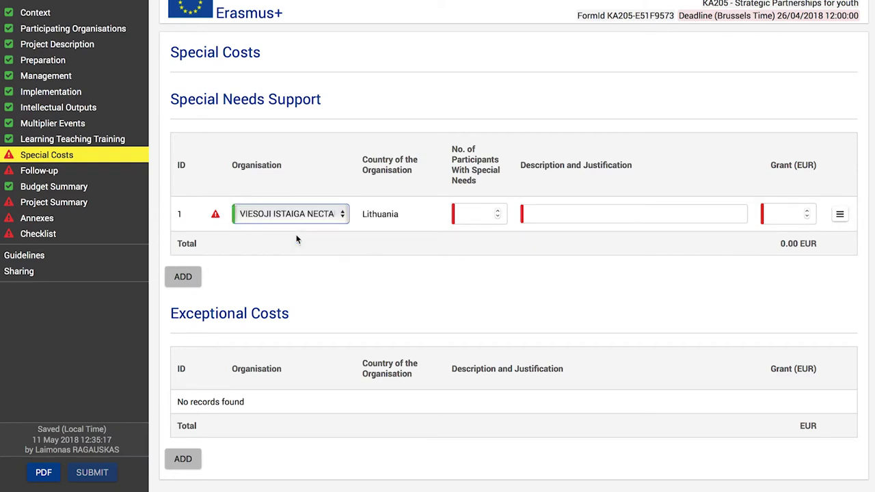
click(473, 214)
text(2)
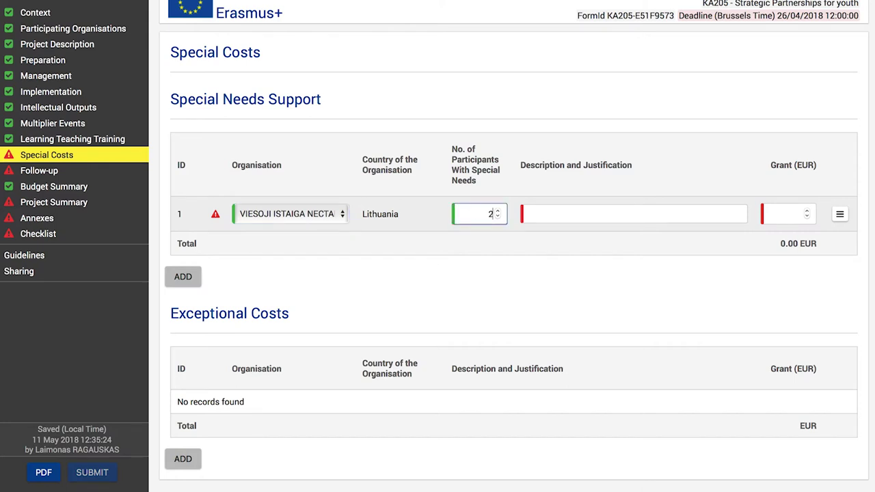
Describe the special needs entry as "Mobility challenges, need for supporting person when traveling" and set its grant to 650 EUR
click(584, 215)
text(Mobility )
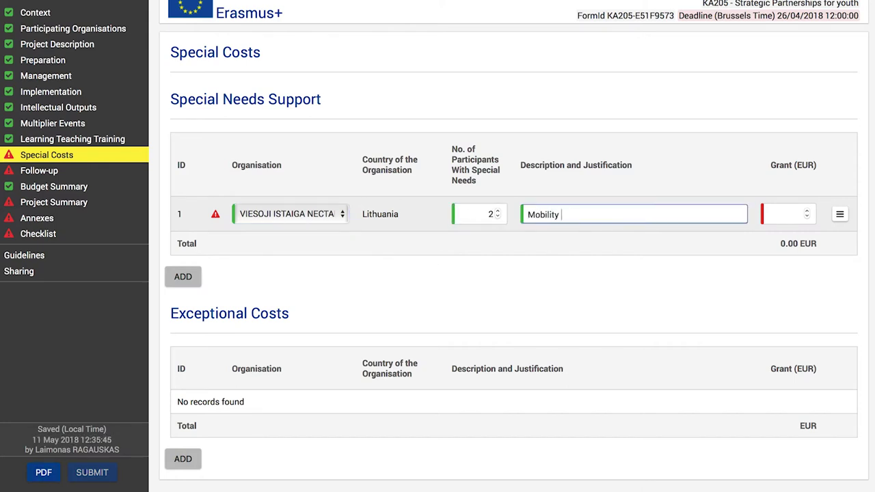
text(challenges, need f)
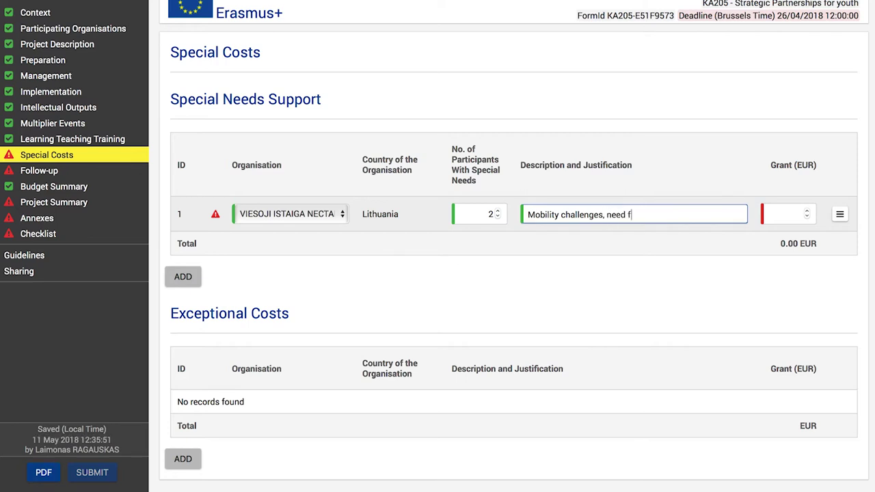
text(or supporting person when traveling)
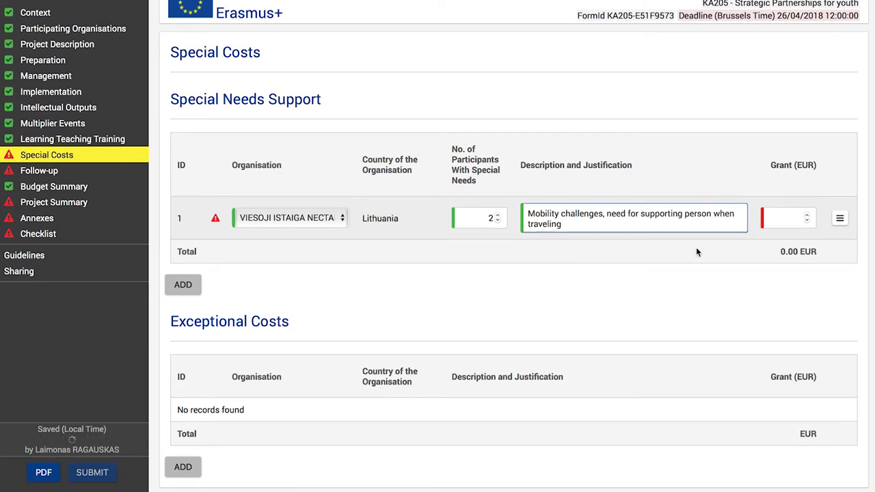
click(781, 214)
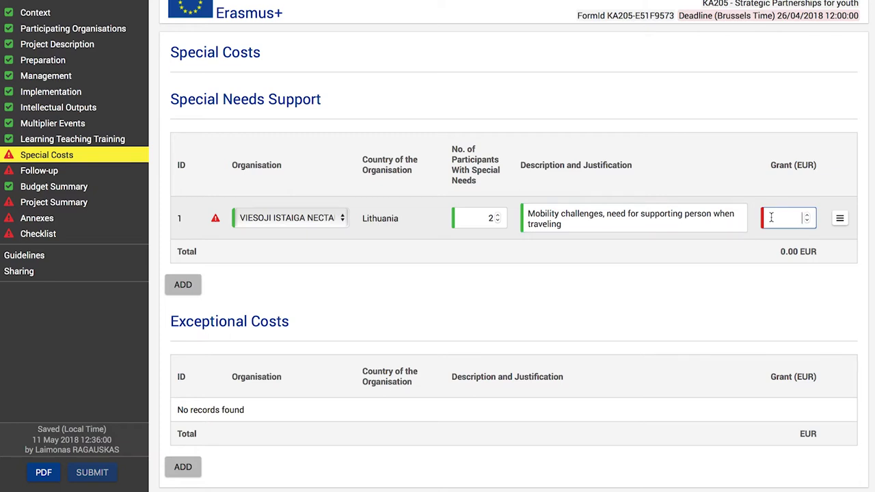
text(650)
click(725, 282)
scroll(724, 282, down, 1)
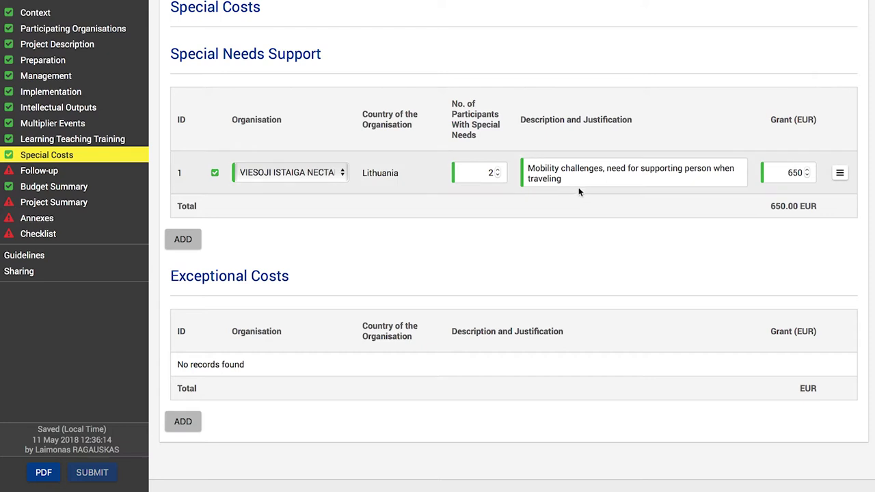
Append ". Travel costs - 350 eur, subsistence - 300 eur." to the special needs entry's description and justification
click(562, 179)
text(. Tr)
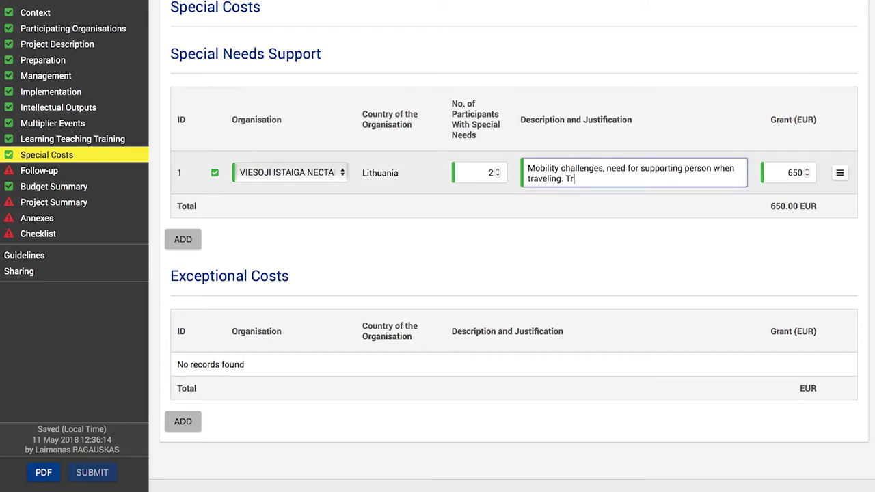
text(avel costs - 350 eur, )
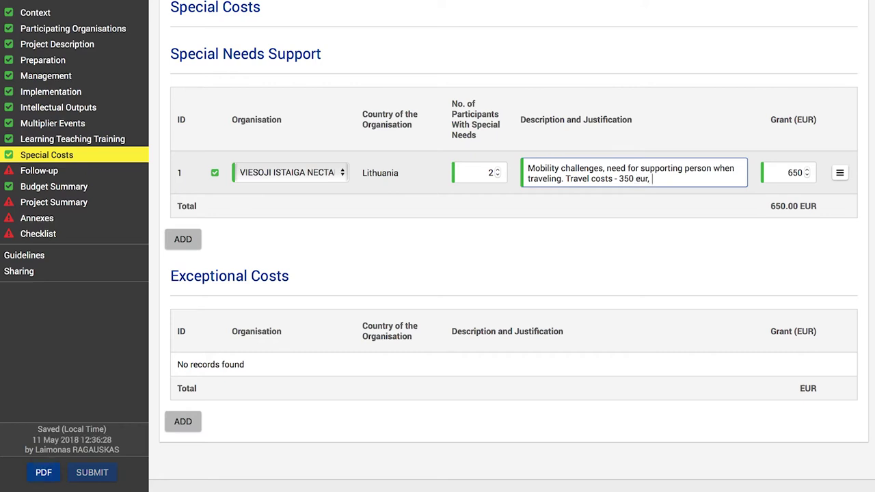
text(subsistence - 300 eur.)
click(360, 264)
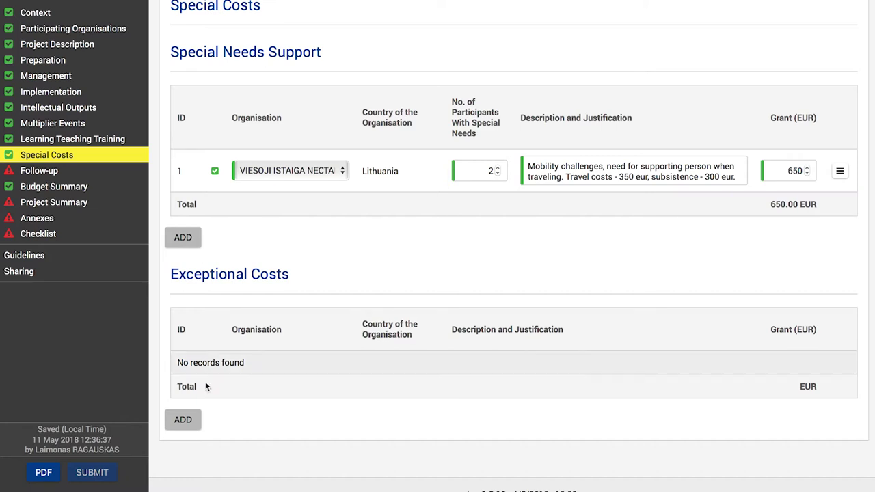
Add an Exceptional Costs entry with Badgecraft Ireland Limited as the organisation
click(192, 422)
click(273, 373)
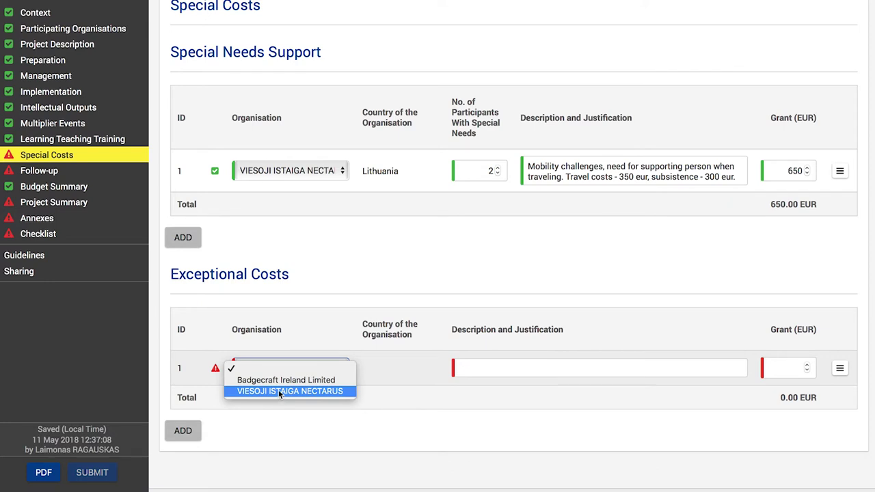
click(282, 380)
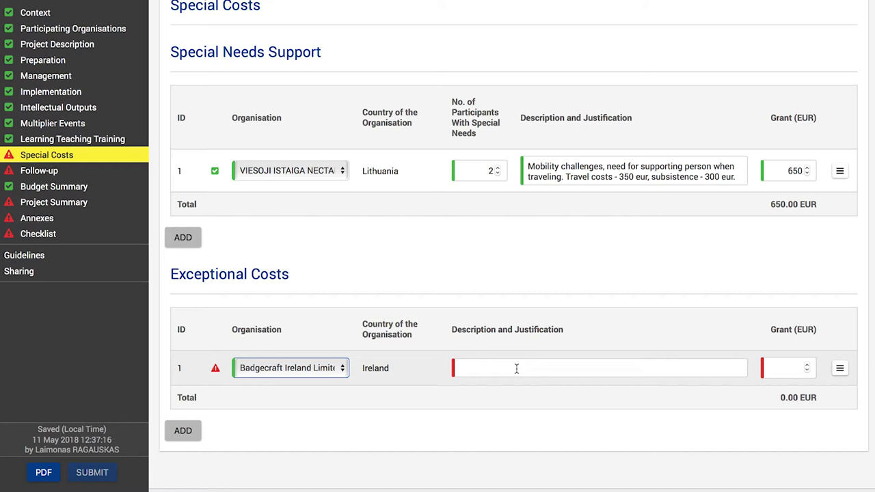
Describe the exceptional cost as "Sub-contracting design and development company to provide the design of the final product and create video production as foreseen."
click(517, 369)
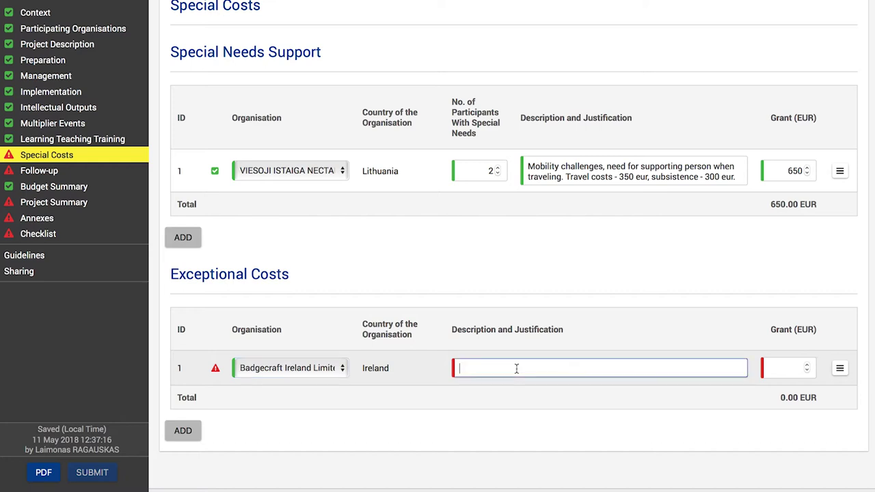
text(Sub-contracting design and devel)
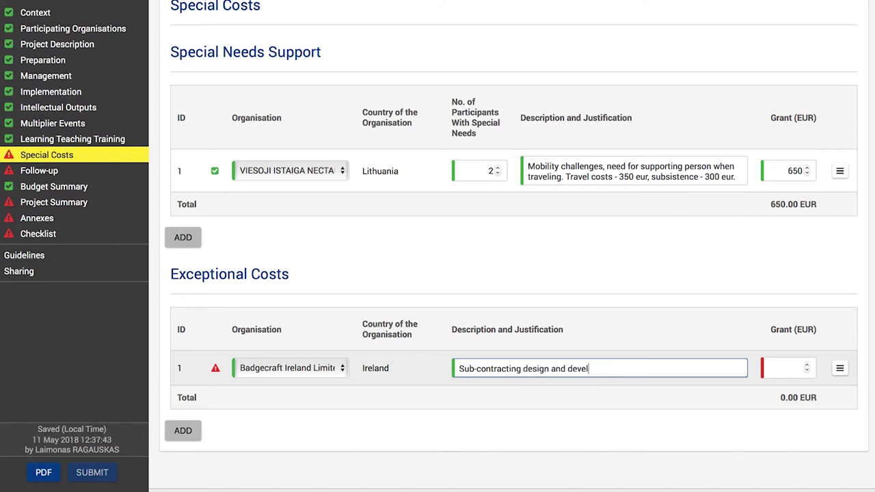
text(opment company to provide the design)
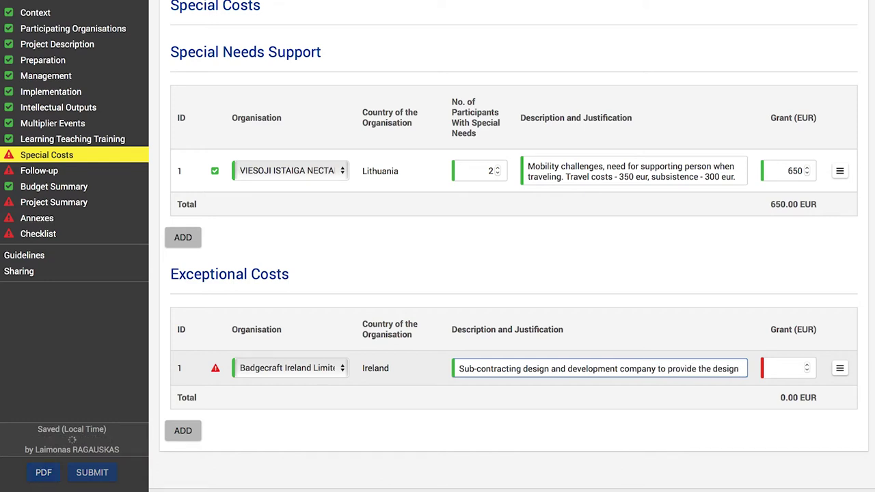
text( of the final produc)
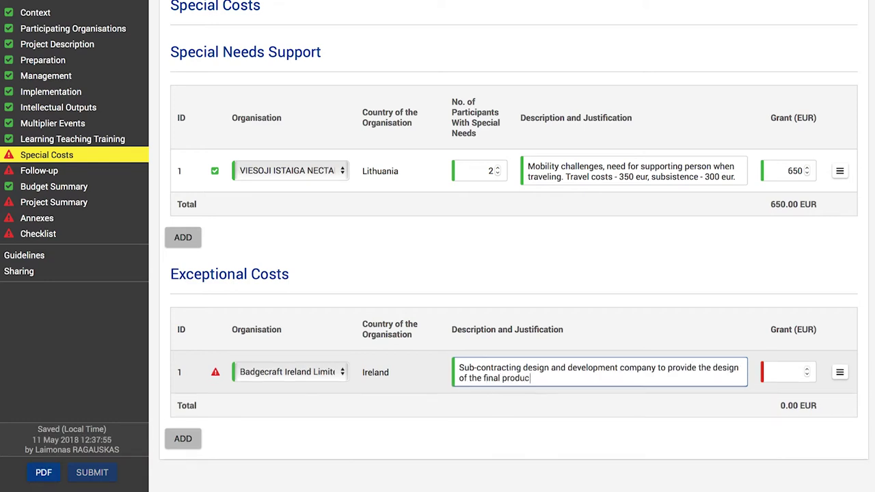
text(t.)
key(BackSpace)
text(and create video production as foressen.)
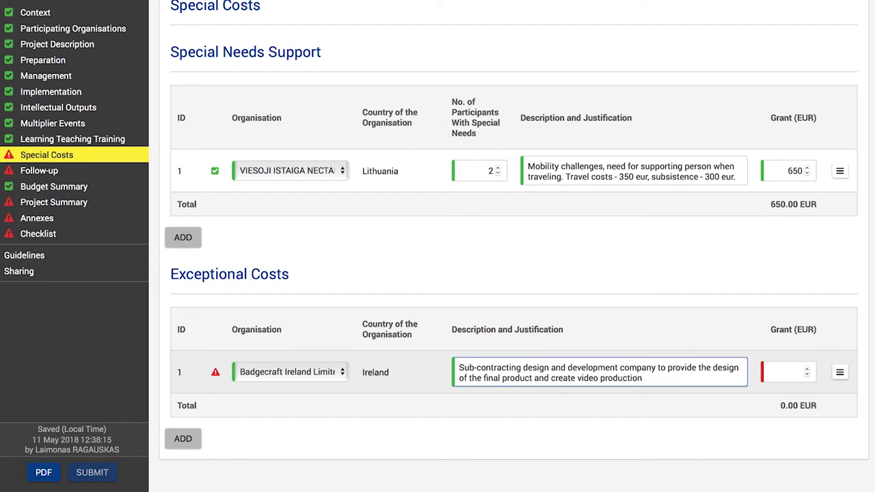
key(Tab)
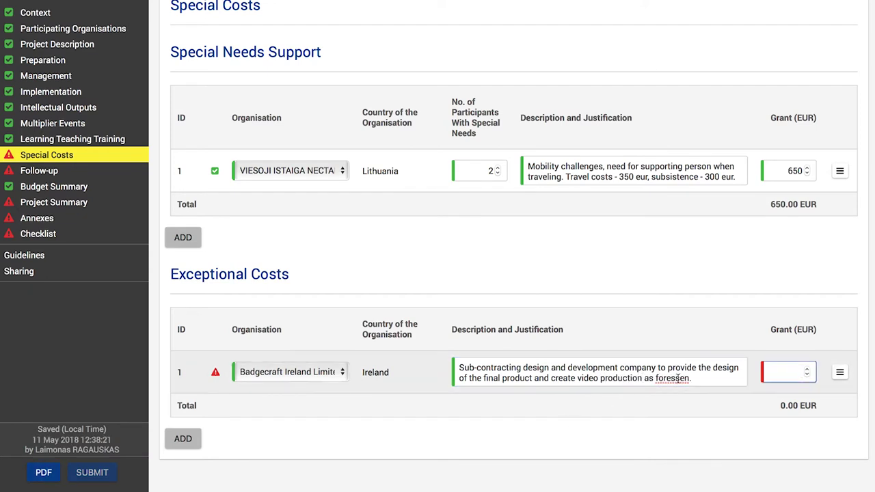
Set the grant of the Badgecraft Ireland Limited exceptional cost to 5000 EUR
click(781, 371)
text(5000)
click(703, 409)
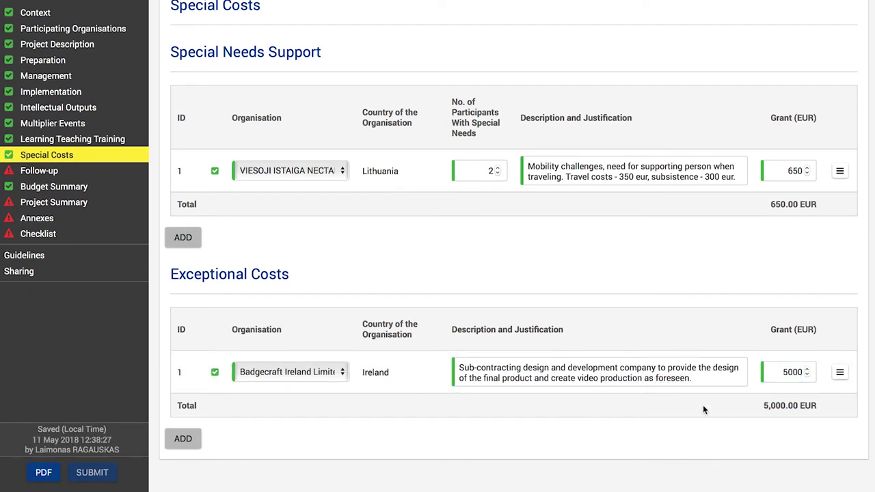
In Follow-up, answer the expected-impact question with "The impact on the participants will be...", "The impact on organisations ..." and "Impact for involved stakeholders..."
scroll(301, 438, down, 1)
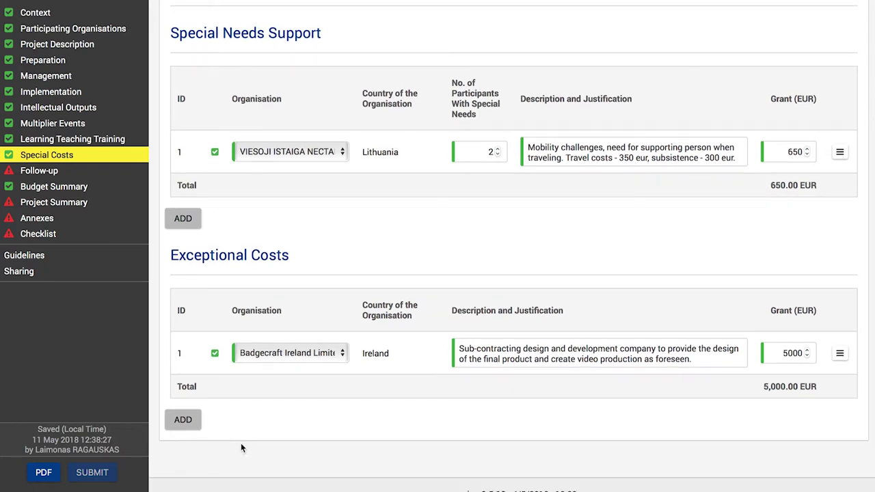
scroll(241, 429, up, 5)
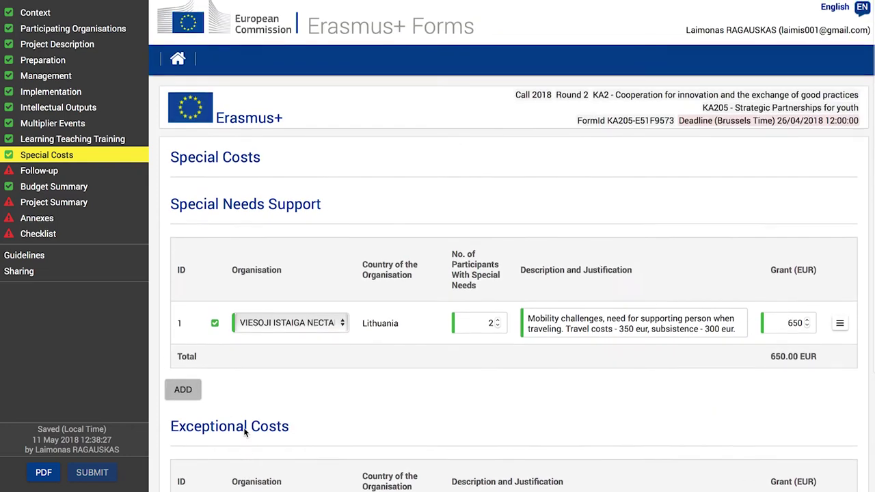
click(41, 174)
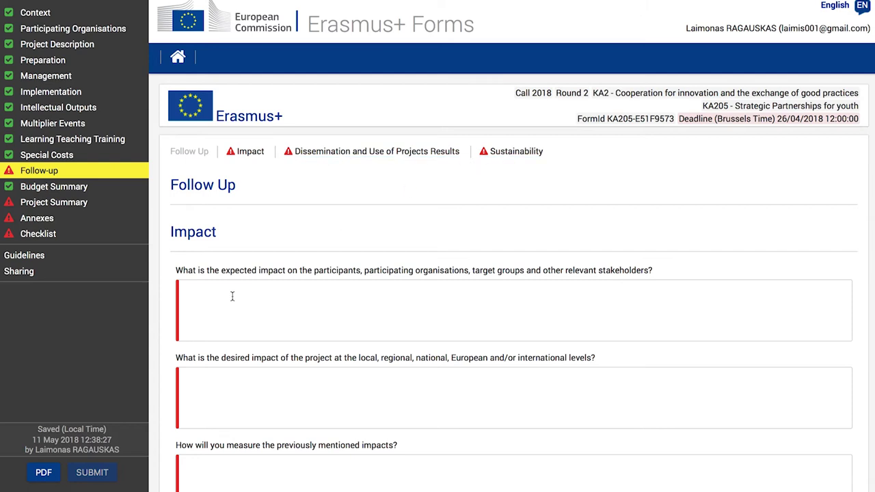
click(233, 314)
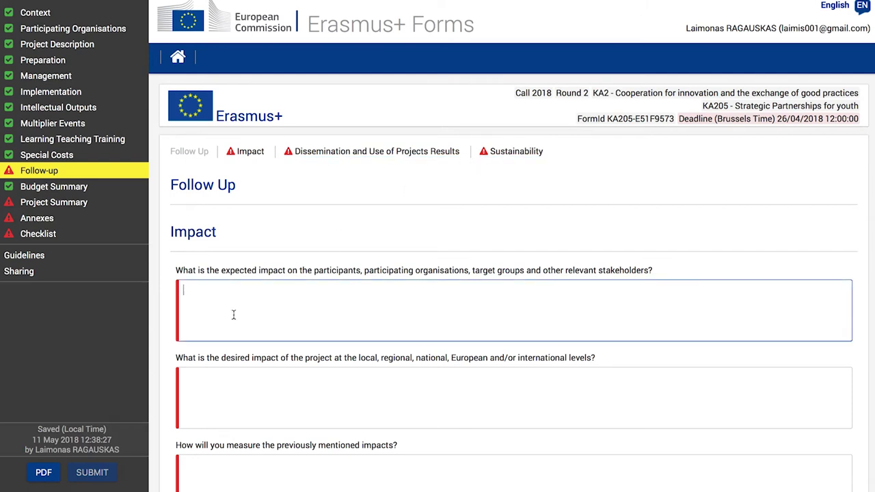
text(The impa)
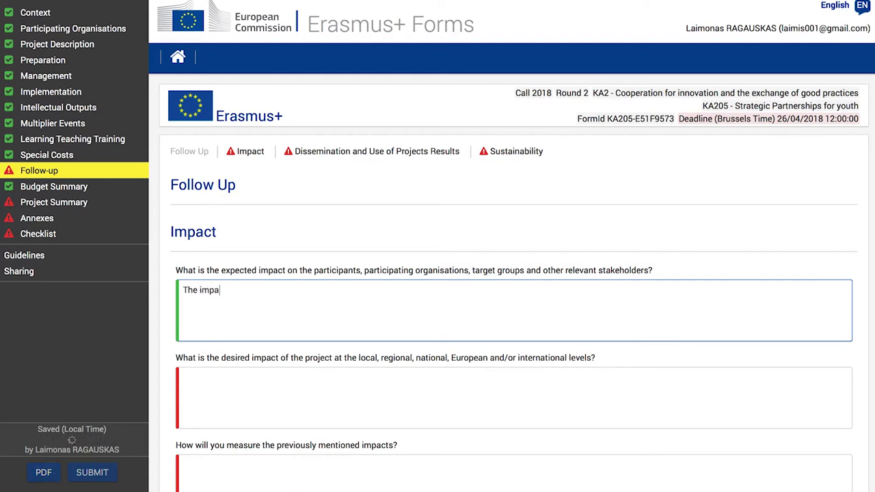
text(ct on the participants will be...)
key(Return)
text(The impact on organisations)
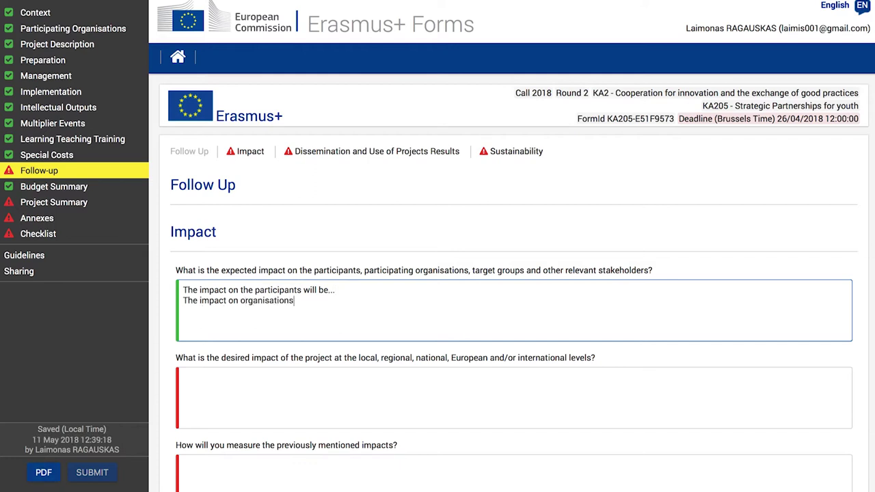
text( ... )
text(Impact)
text( for)
text( involved st)
text(a)
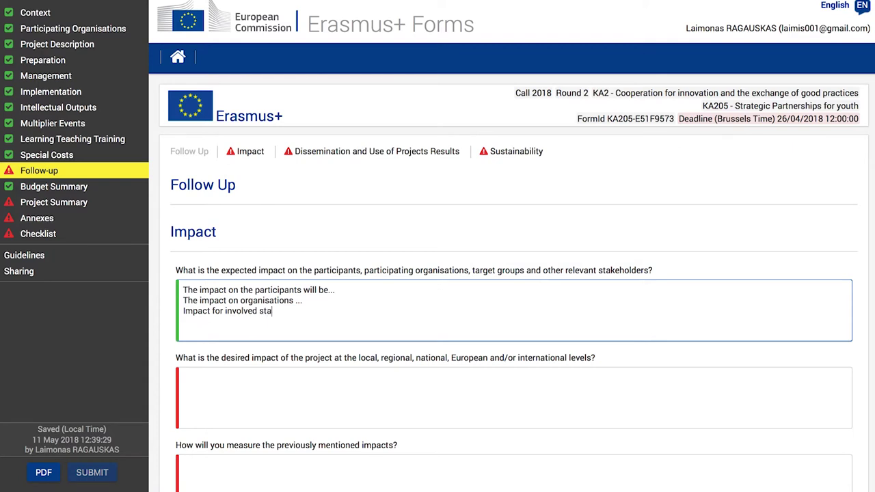
text(keholders...)
Answer the desired-impact question with "The impact on local level...", "The impact on national level youth work field" and "The impact for the European youth work field..."
click(264, 403)
text(The impact on local level...)
key(Return)
text(The impact on national level youth work field)
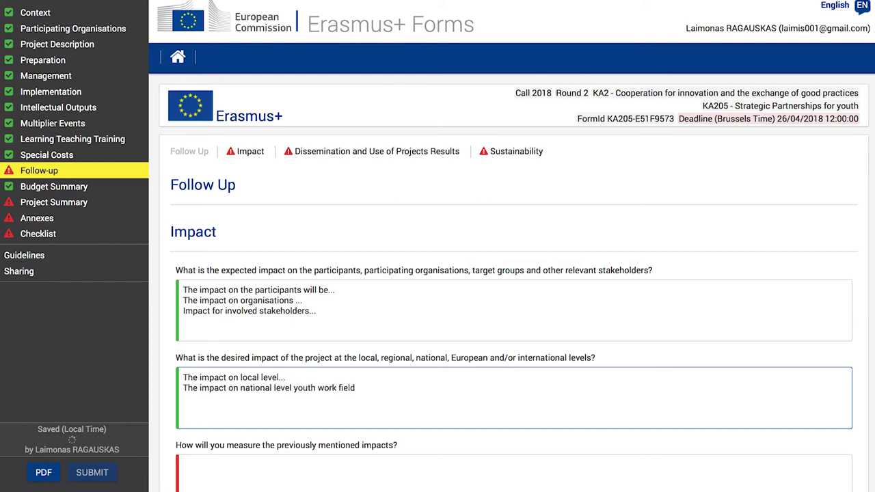
key(Return)
text(The impact )
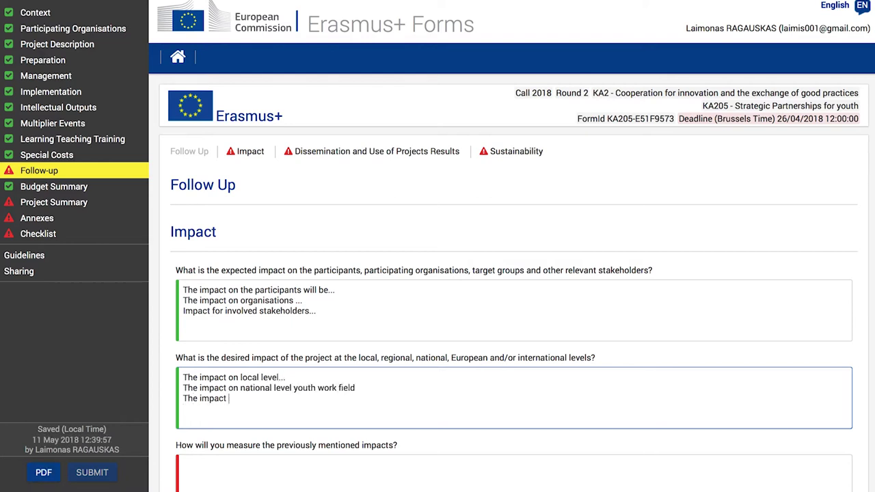
text(for the European youth work field...)
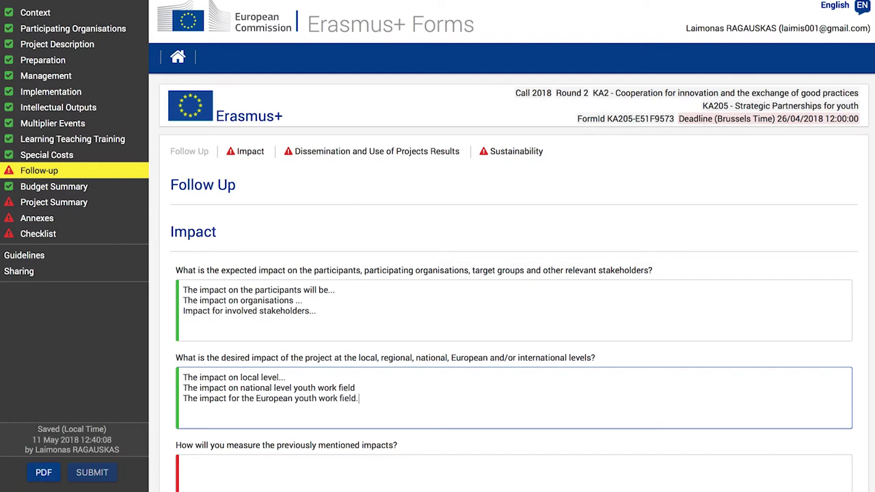
Answer the impact-measurement question with dash lists under "The impact no.1 has the following indicators:" and "We will measure if we achieved foreseen impact in such methods:"
scroll(281, 417, down, 1)
click(281, 417)
text(The impact)
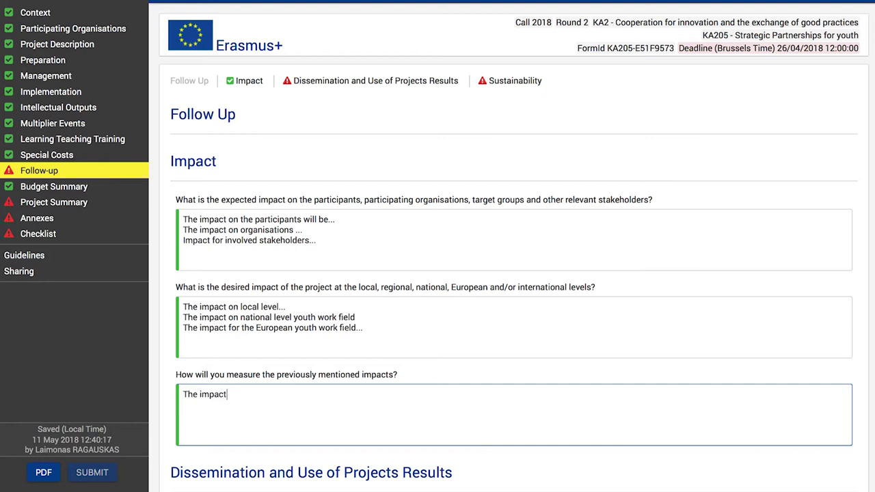
text( no.1 has the following indicators)
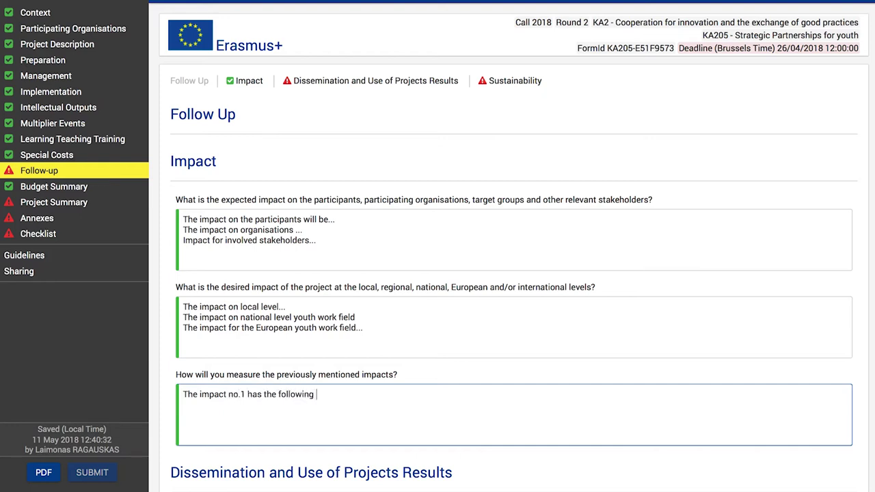
key(BackSpace)
key(BackSpace)
key(BackSpace)
key(BackSpace)
key(BackSpace)
text(atro)
key(BackSpace)
key(BackSpace)
text(ors: - - - We will measure if we achieved foreseen impact in such methods: - -)
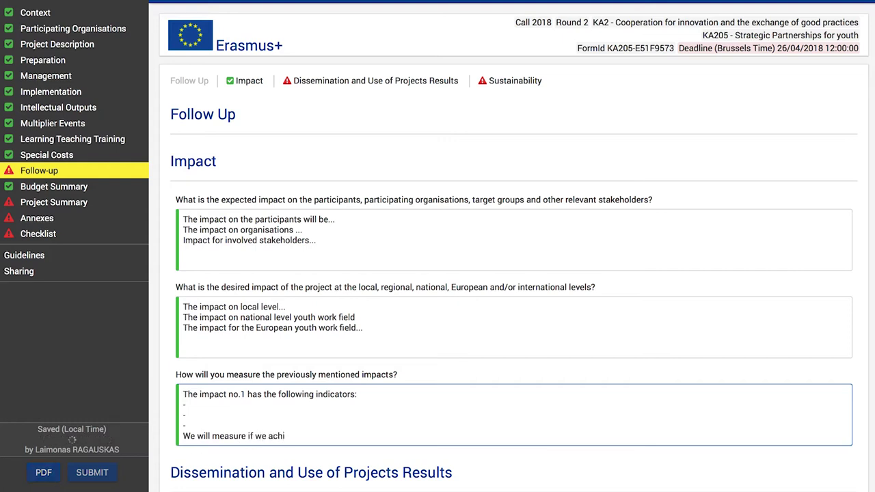
scroll(245, 335, down, 3)
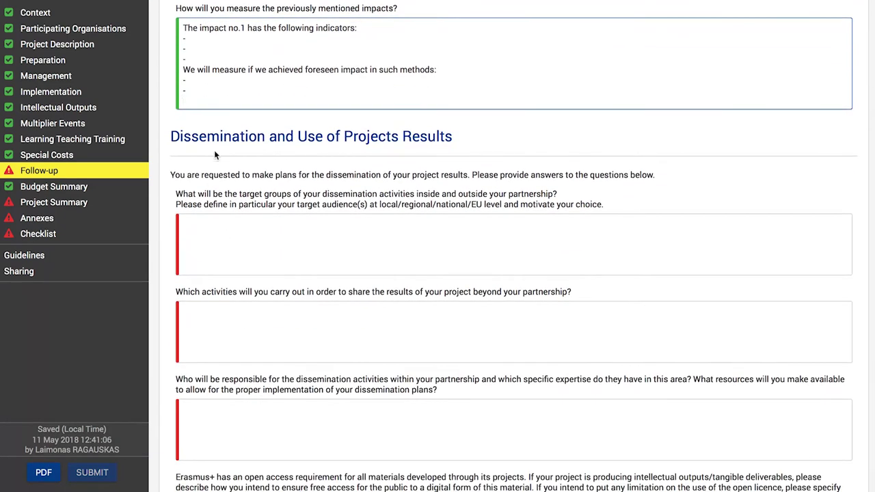
Answer the dissemination target-groups question with "We plan reach the following target groups by our dissemination strategy:" and dashed items "Local level:", "National level:", "European level:"
click(257, 241)
text(We pla)
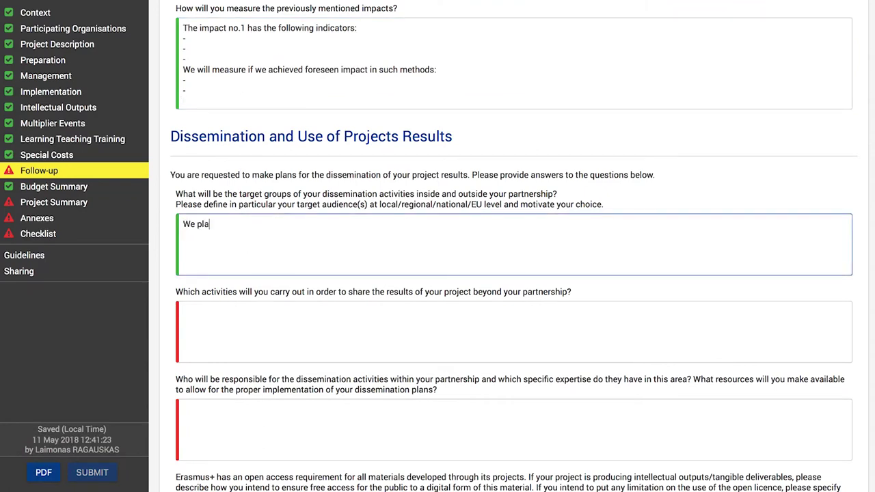
text(n reach the following target groups by our dissemination strategy:)
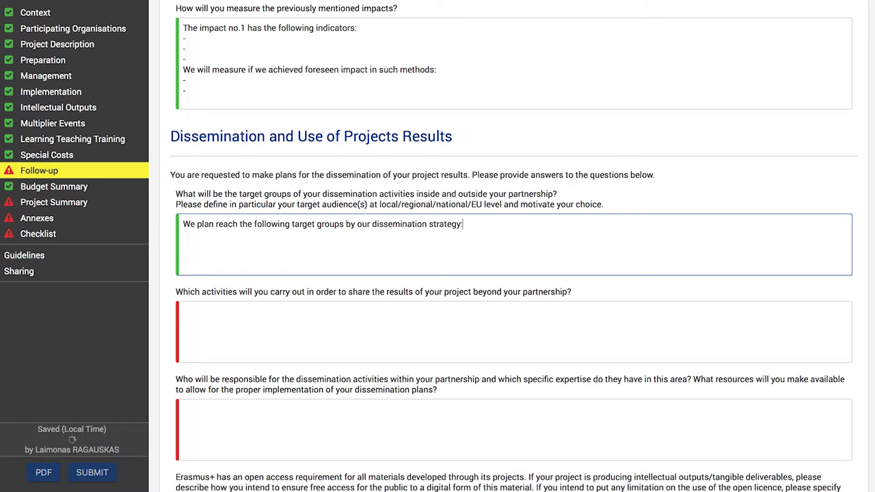
text(- - -)
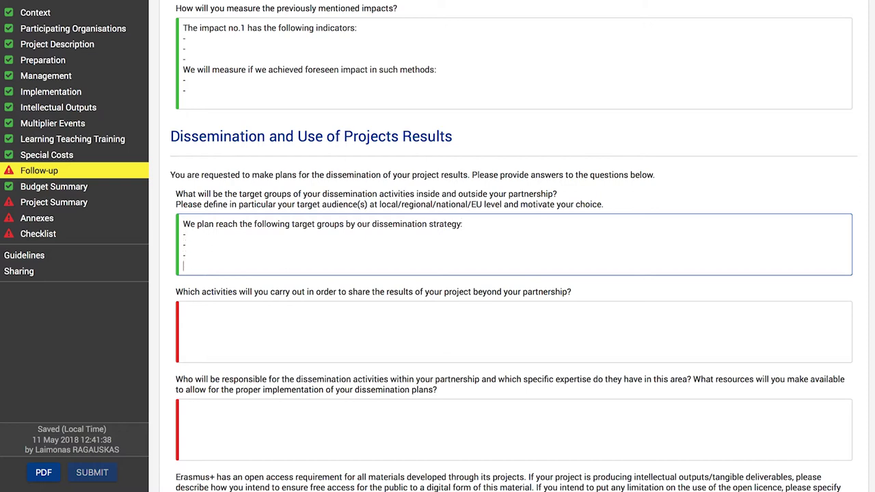
click(260, 238)
text(Local level:)
key(Down)
text(National level:)
key(Down)
text(European level:)
Answer the question on sharing results beyond the partnership with "On local level activities will be ...", "On national level ..." and "On European level..."
click(228, 328)
text(On local level activities will be ...)
key(Return)
text(On national level ...)
key(Return)
text(On European level...)
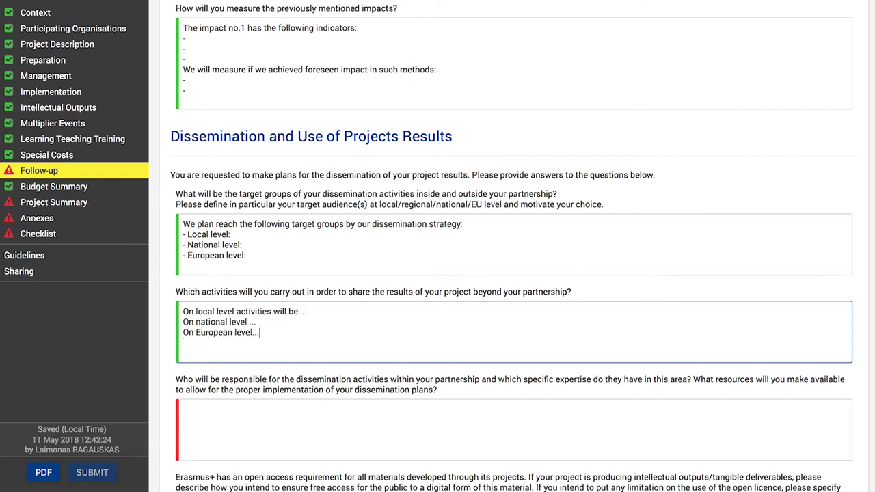
Start the dissemination-responsibility answer with "Partner 1 has experience in dealing with the following dissemination channels:" followed by two empty dash items
click(268, 431)
text(Partner 1 has experience in dealing )
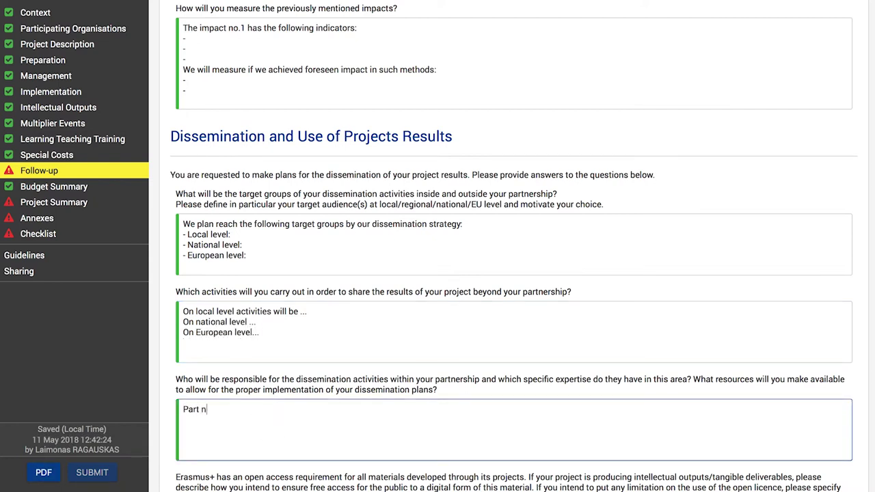
text(with)
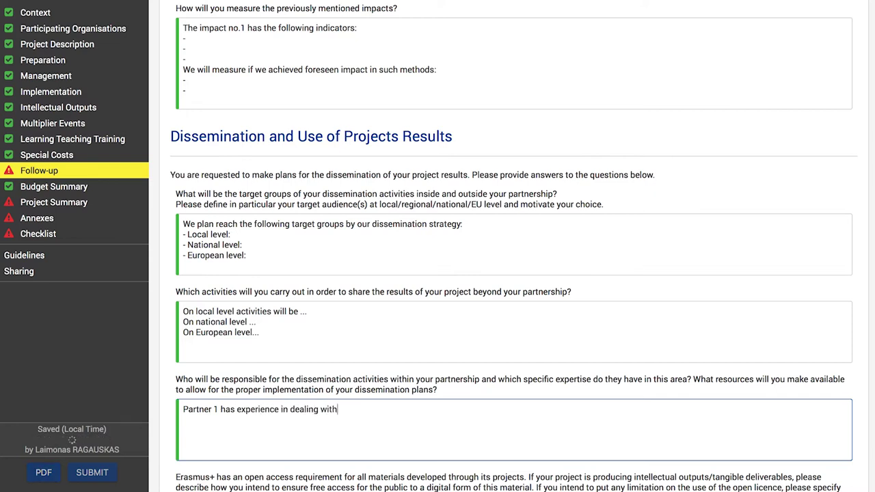
text( the following dissemination channels:)
key(Return)
text(-)
key(Return)
text(-)
key(Return)
Complete the dissemination-responsibility answer with "This partner will ...." and "Partner will involve 2 people working with communication and public relations."
text(This partner )
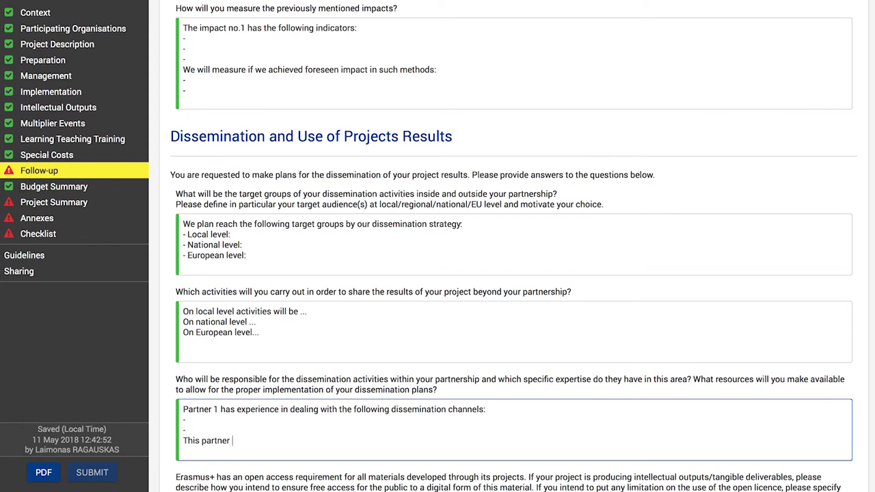
text(will ....)
key(Return)
text(Partner will involve 2 people)
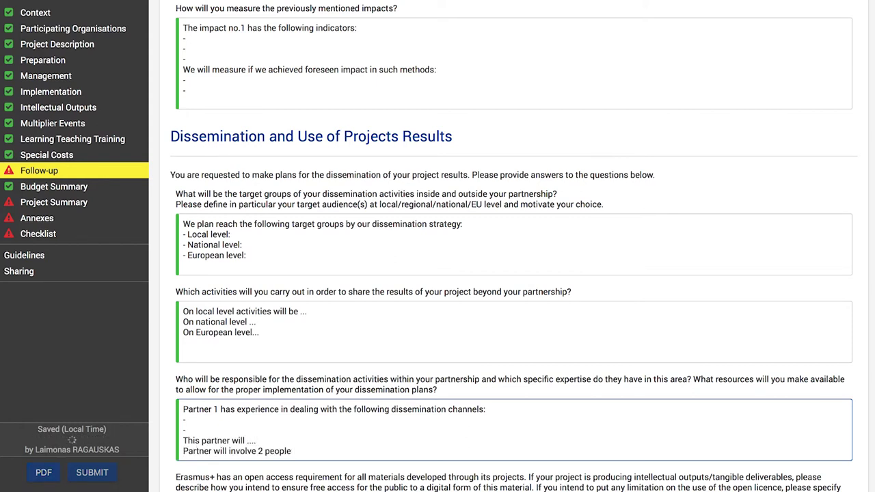
text( working with communication and public relations.)
key(Return)
Answer the open-access question with "The outputs will be available at this platform ..." and, after a blank line, "There will be free access in digital format ..."
scroll(242, 247, down, 5)
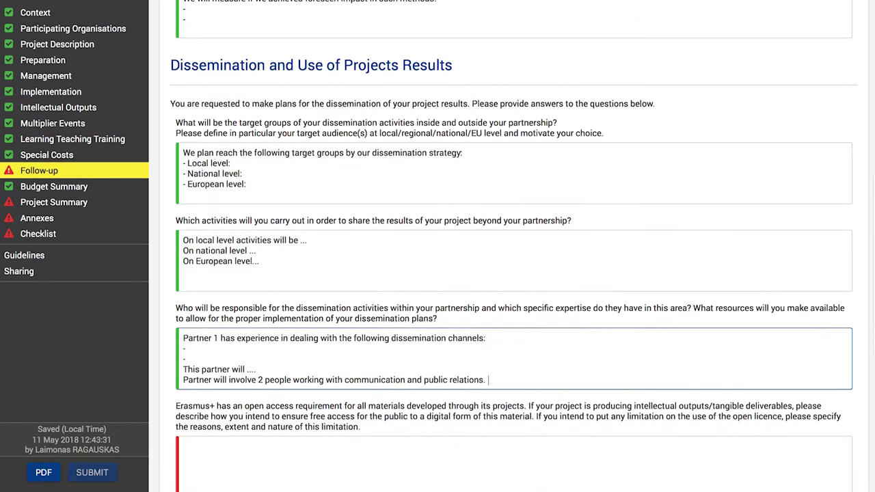
click(242, 246)
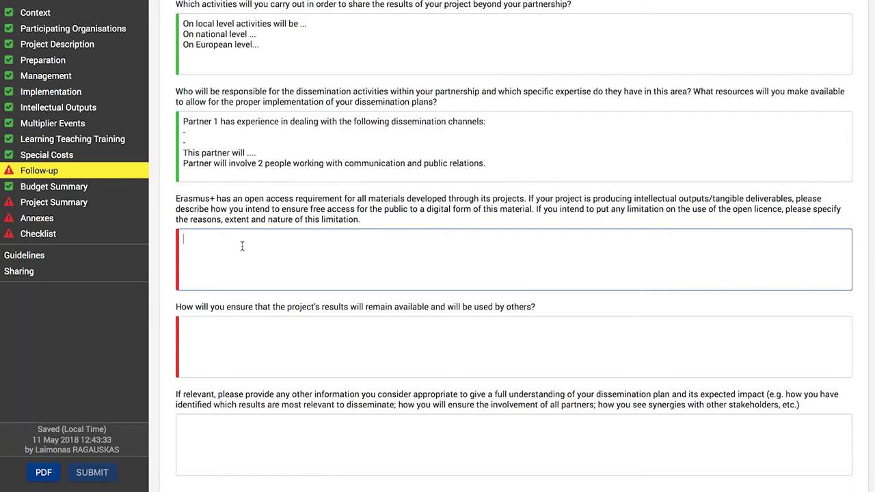
text(The ouputs will be)
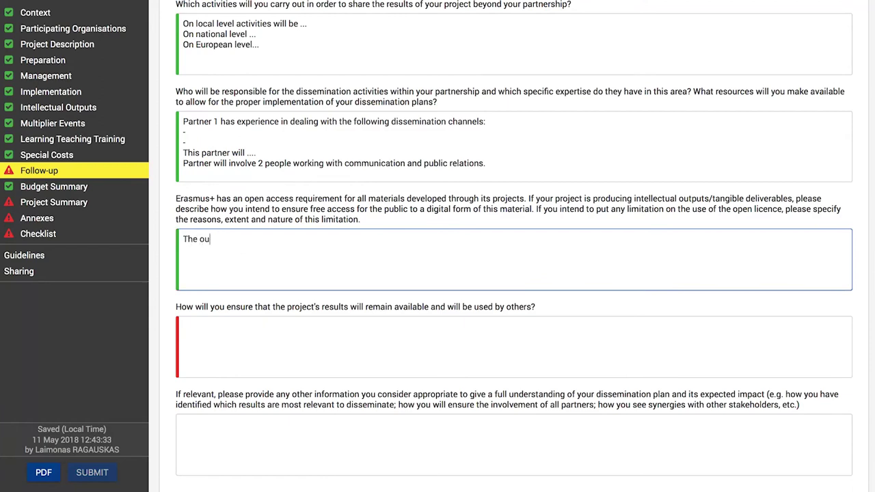
click(207, 240)
text(tputs will be)
click(277, 244)
text(available )
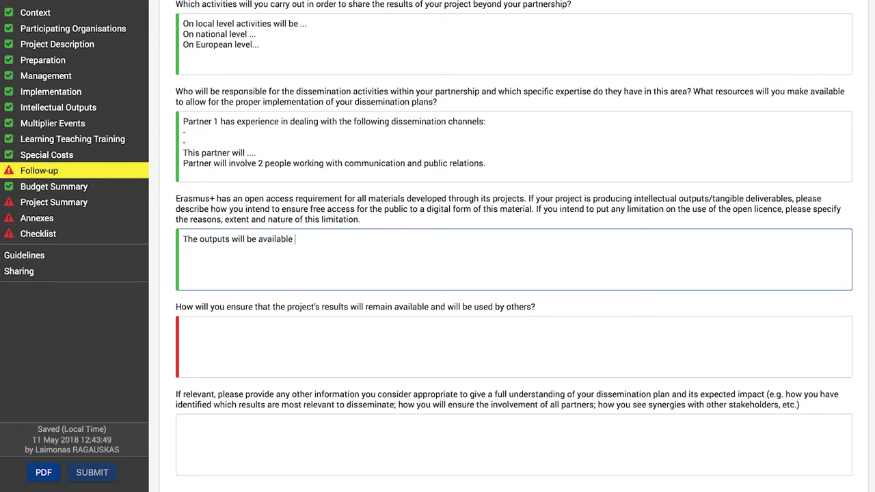
text(at this platform ...)
key(Return)
key(Return)
text(There will be free access)
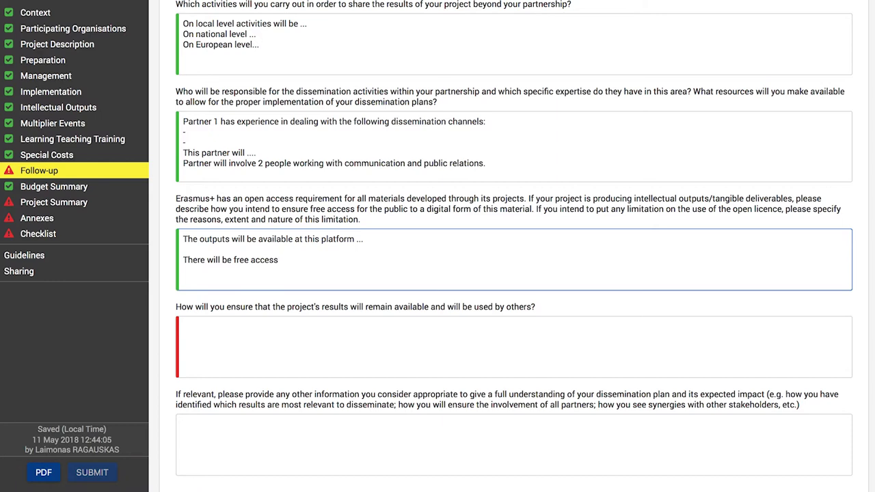
text( in digital format ...)
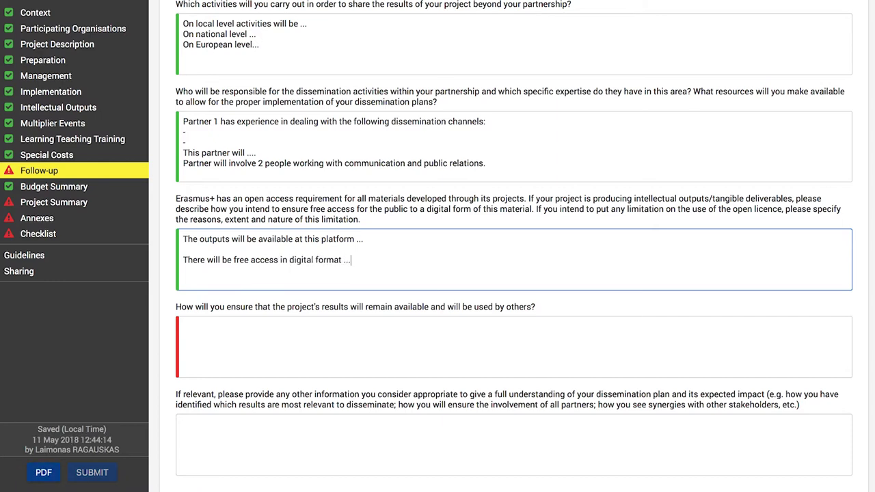
Answer the question on keeping the project's results available and used by others with "Project results will remain available because..."
click(284, 344)
text(Project results will remain available because...)
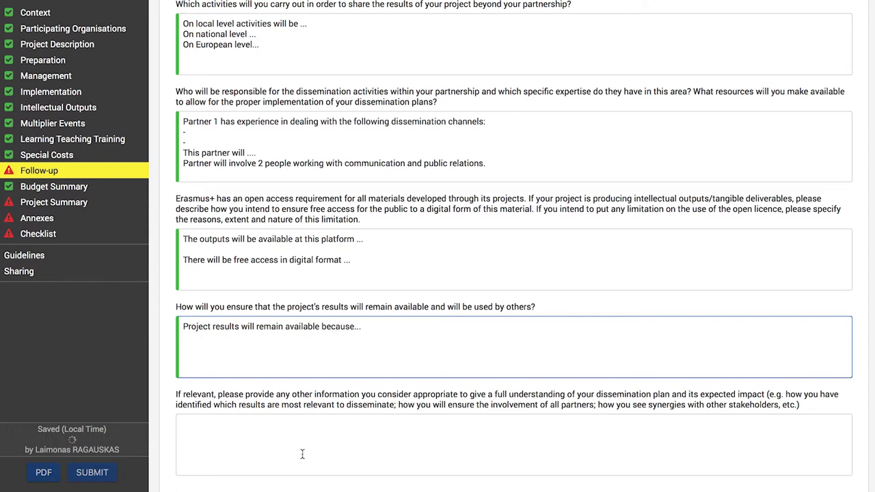
click(301, 453)
Start the Sustainability answer with "After the end of the EU funding, we plan to maintain project results by...."
scroll(301, 454, down, 2)
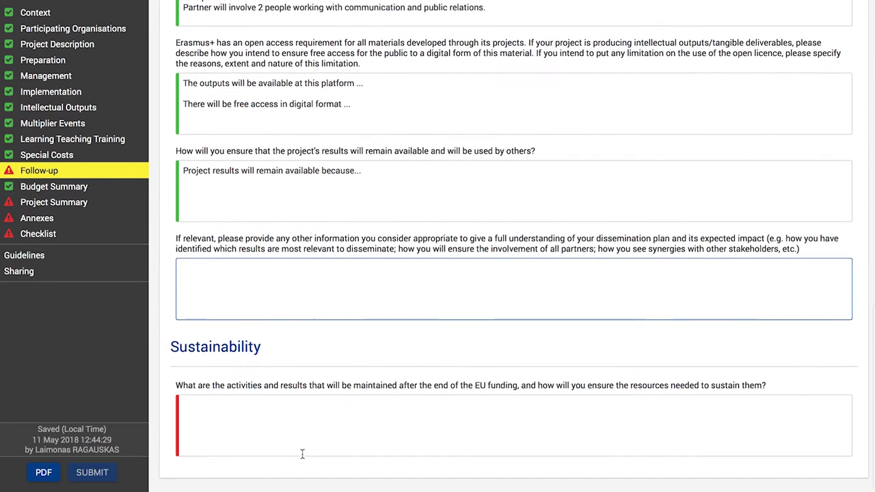
scroll(274, 267, down, 1)
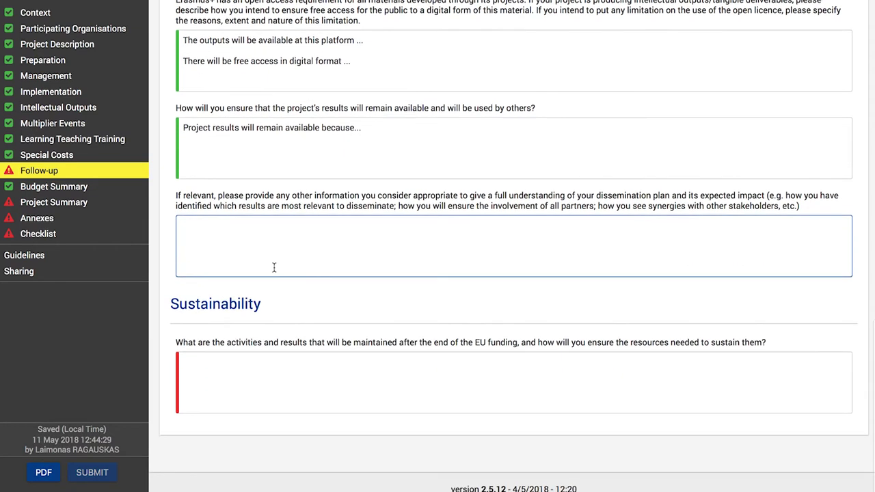
click(245, 400)
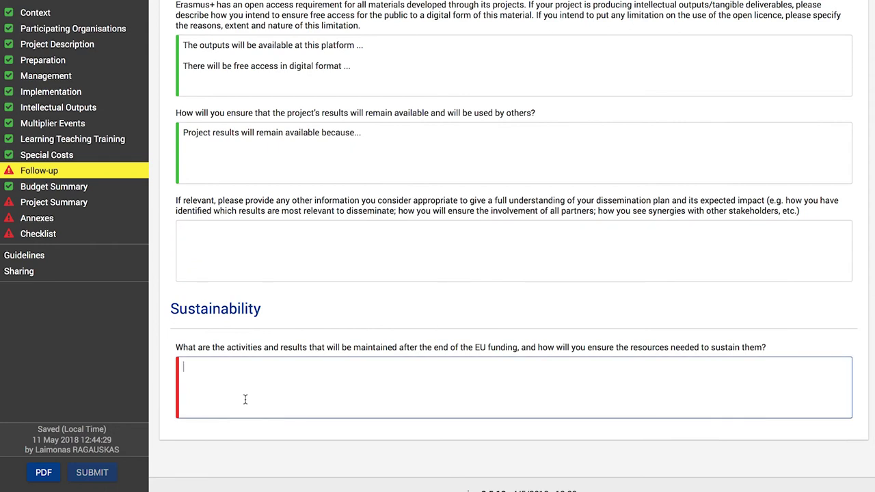
text(After the end of th)
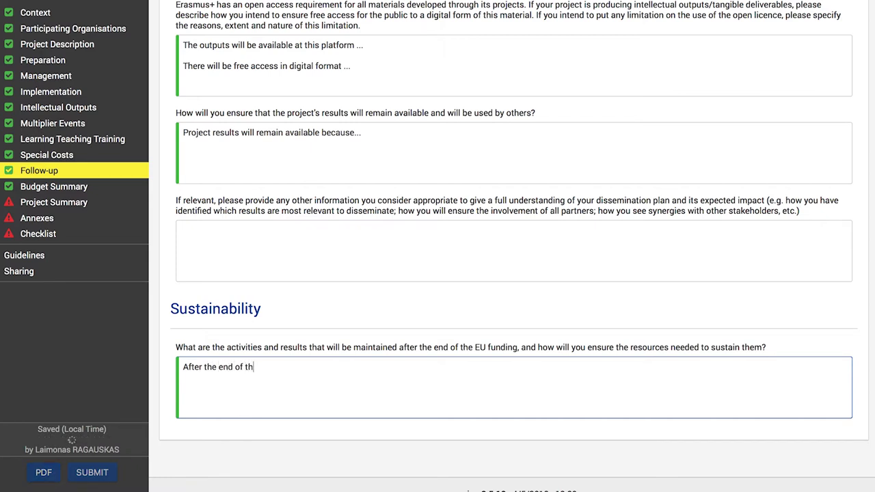
text(e EU funding, )
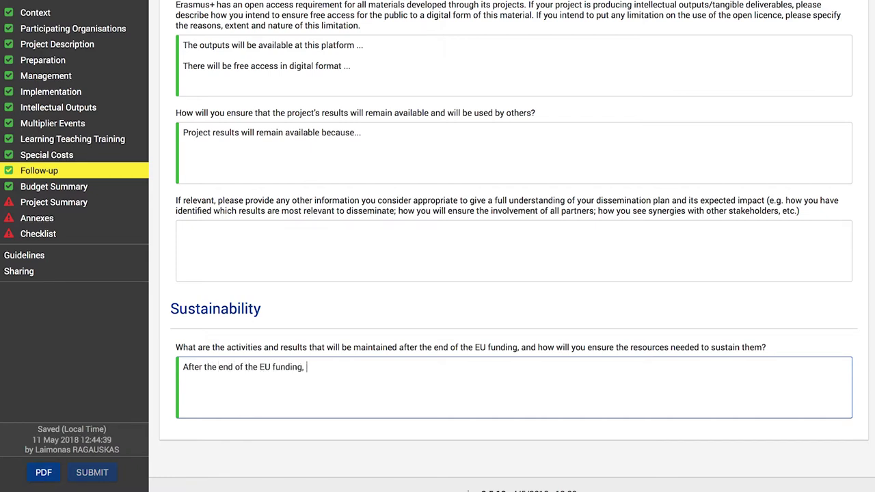
text(we plan to maintain project results by....)
After a blank line, add "We are planning to allocate the following resources:" and three empty dash items to the Sustainability answer
key(Return)
text(We are)
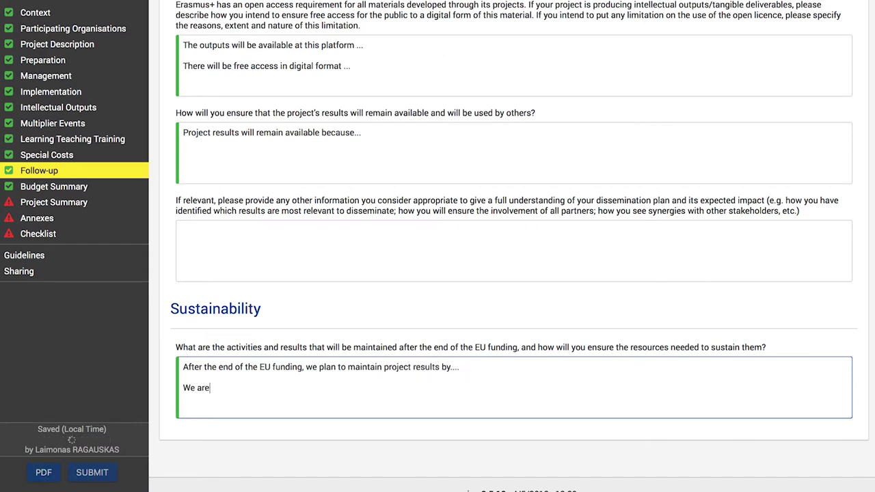
text( planning to allocate the following resources:)
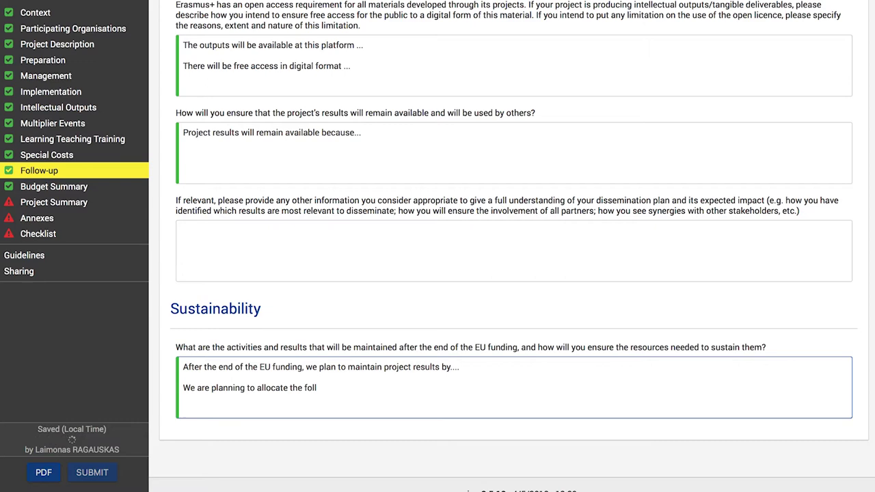
key(shift+Return)
text(-)
key(shift+Return)
text(-)
key(shift+Return)
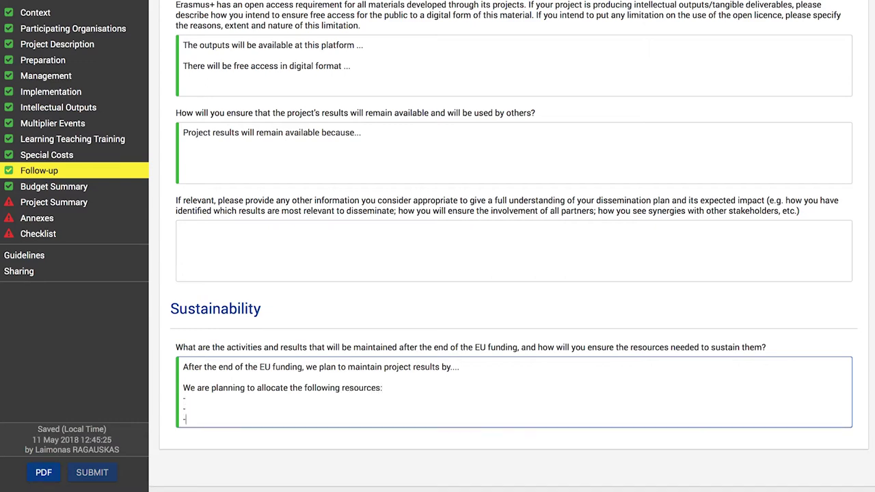
Review the Budget Summary, from the project's budget items through special needs support and exceptional costs to the budget per organisation
scroll(299, 242, up, 15)
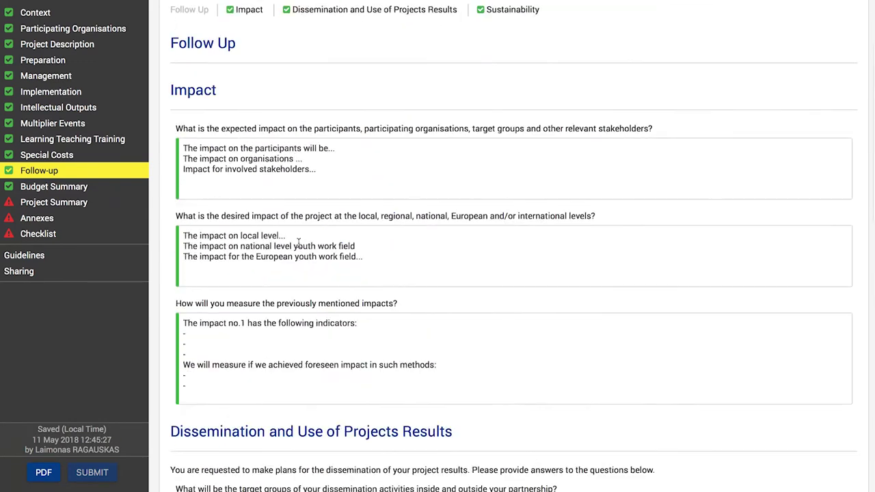
scroll(299, 243, up, 2)
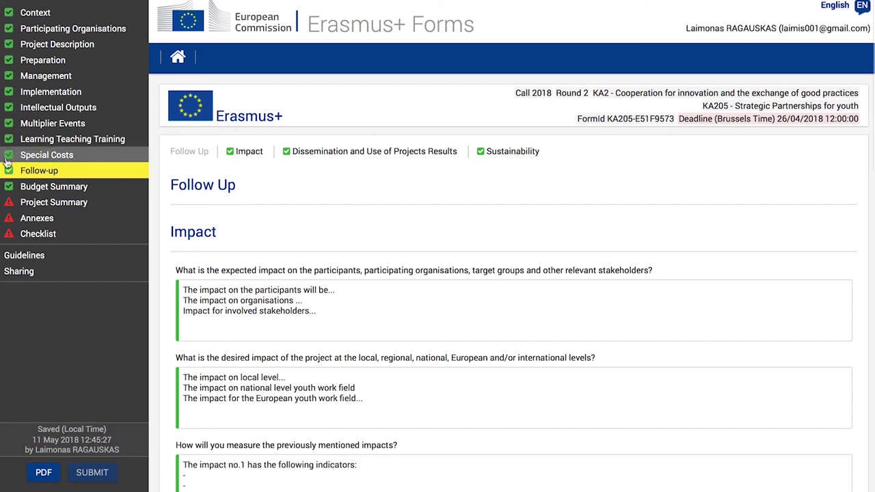
click(41, 188)
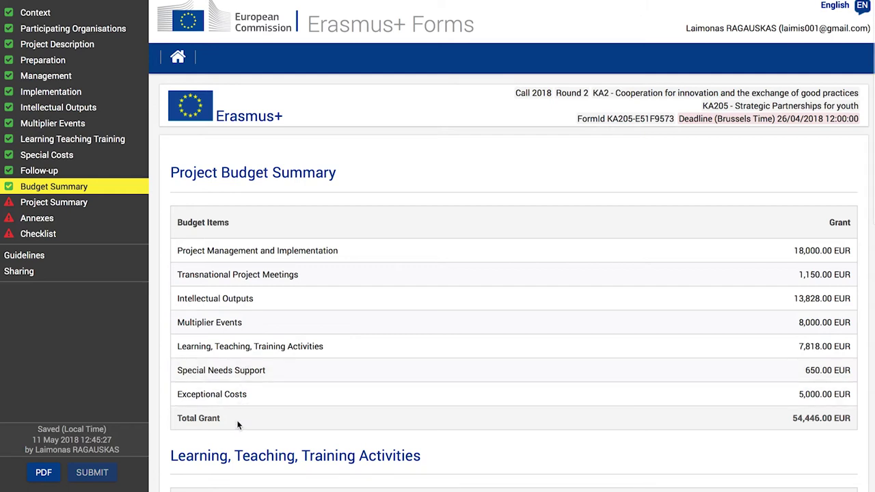
scroll(237, 425, down, 3)
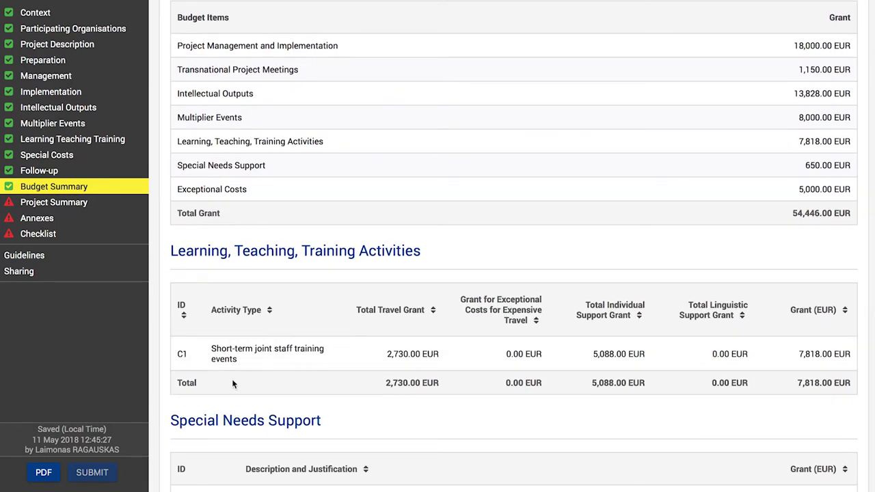
scroll(232, 383, down, 2)
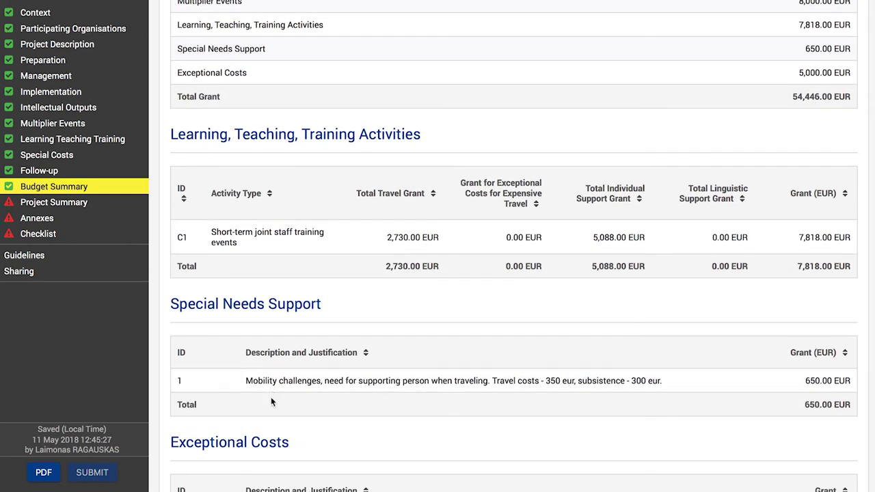
scroll(270, 402, down, 2)
scroll(264, 373, down, 2)
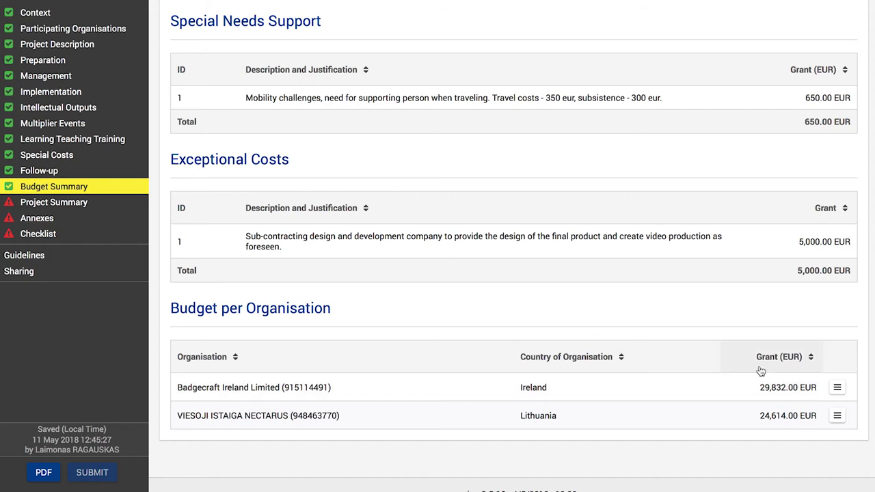
Show the budget details of Badgecraft Ireland Limited and examine its grant per budget item
click(837, 388)
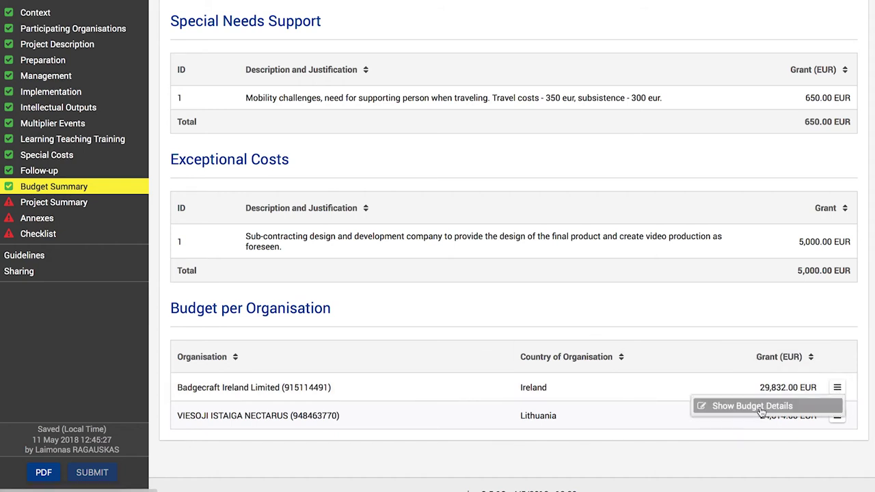
click(761, 409)
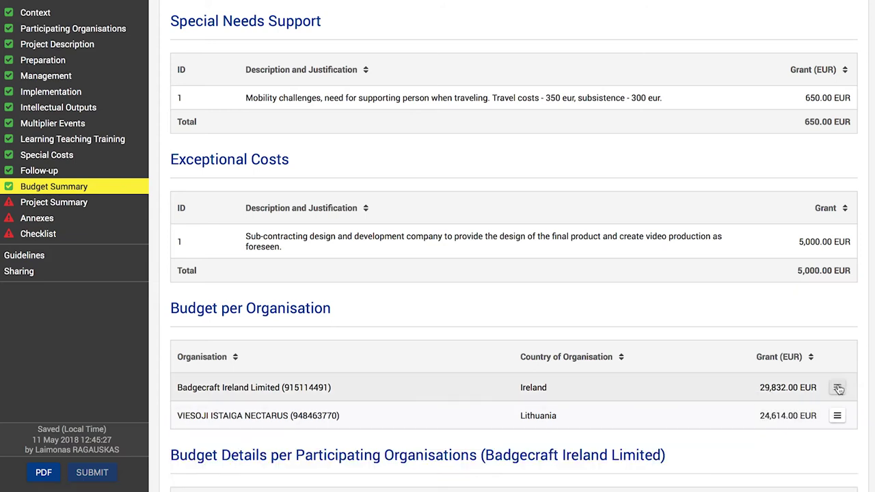
scroll(839, 389, down, 4)
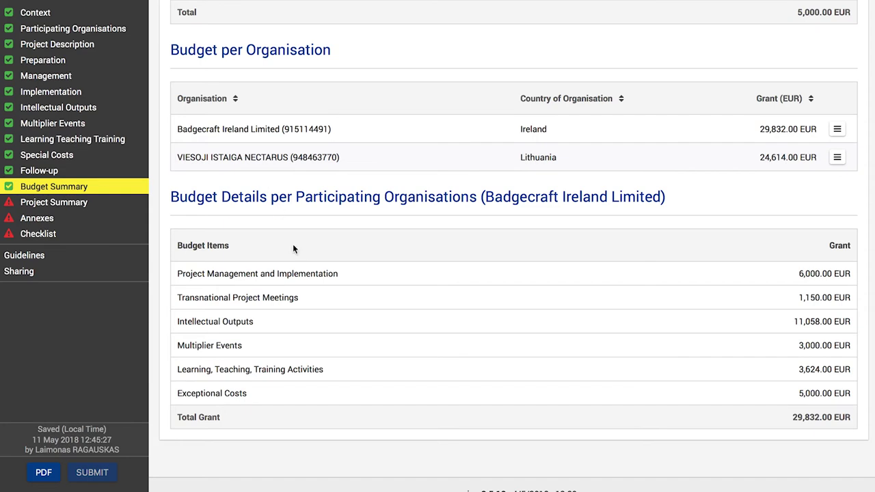
Open the Project Summary section of the application form
scroll(268, 229, up, 15)
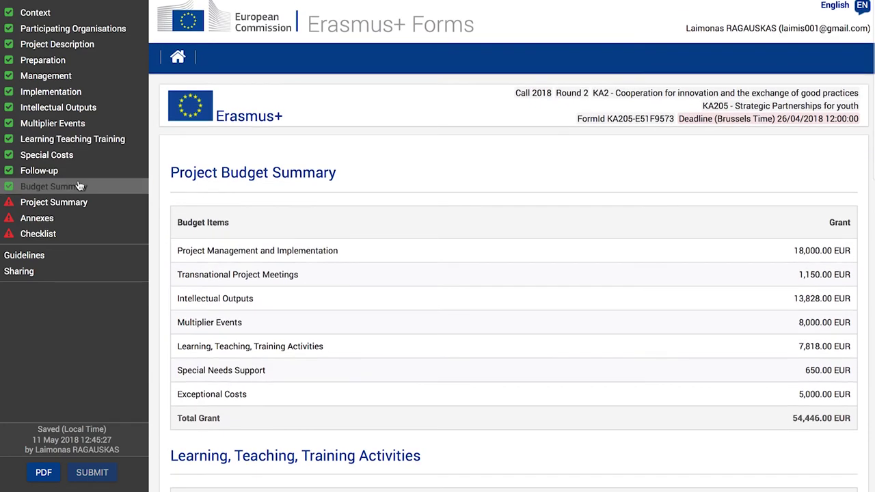
click(60, 203)
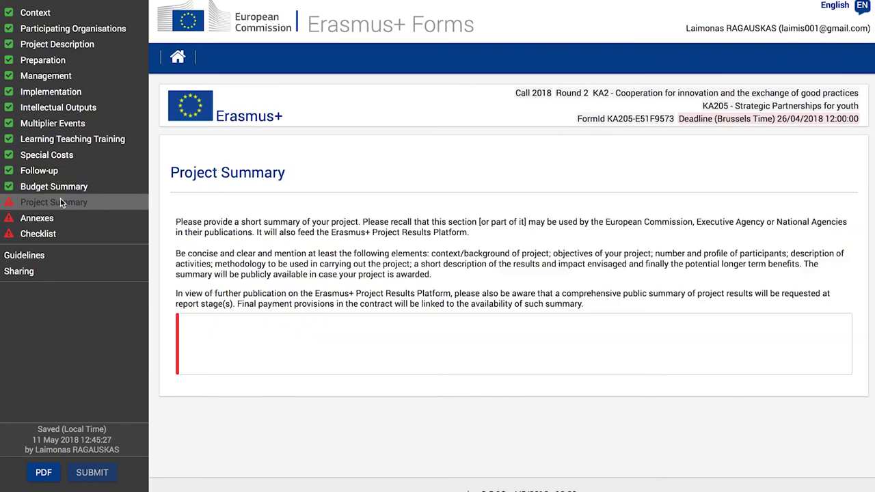
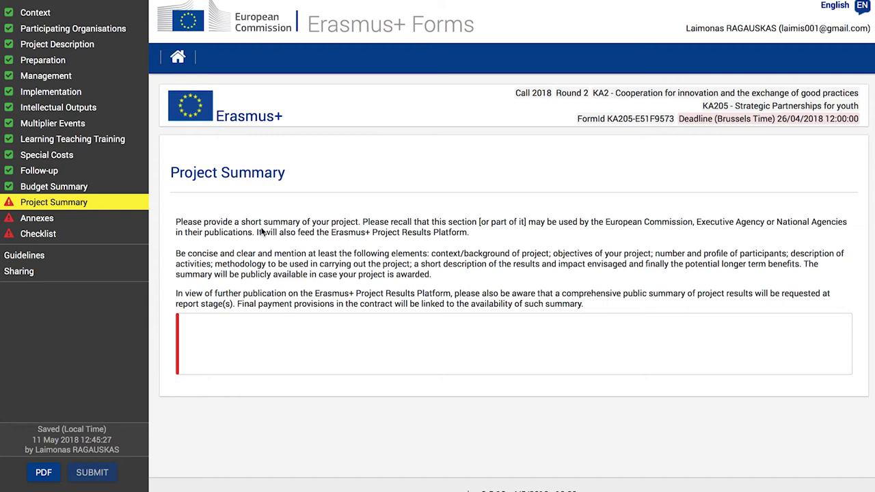
Examine the Project Summary instructions, including the elements the summary must mention, from context and objectives to longer-term benefits
click(176, 255)
drag(176, 254, 306, 255)
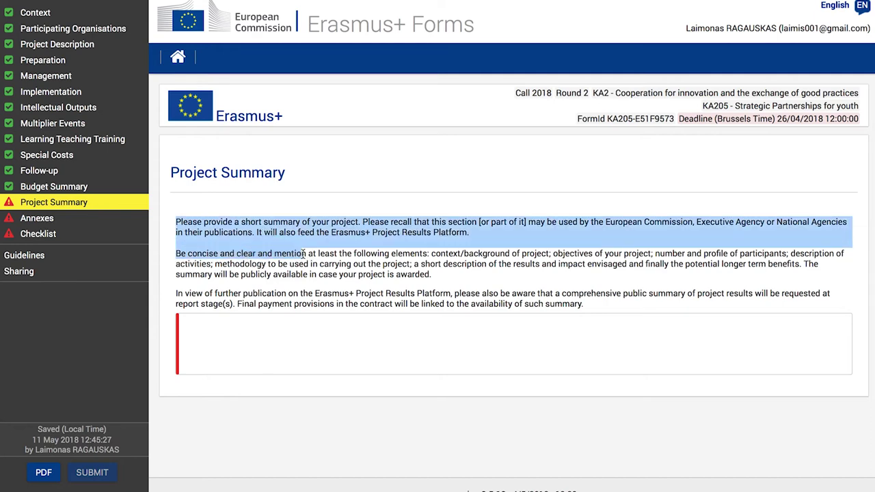
click(434, 255)
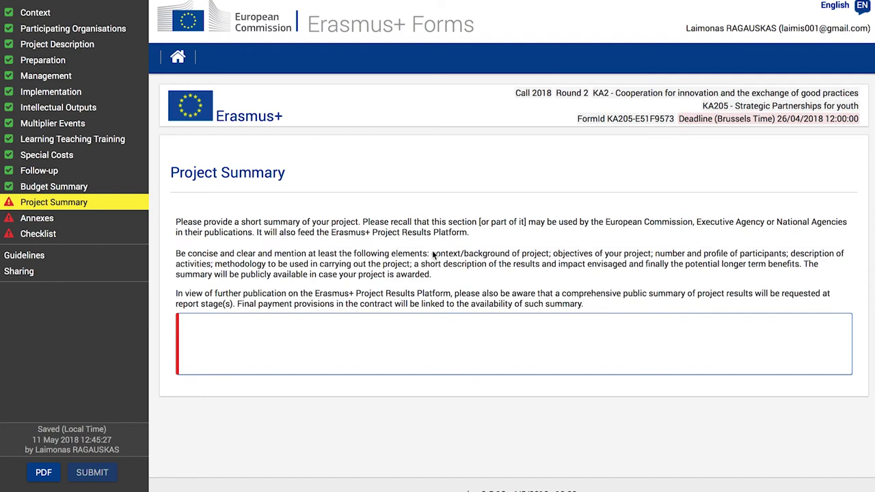
drag(433, 255, 439, 274)
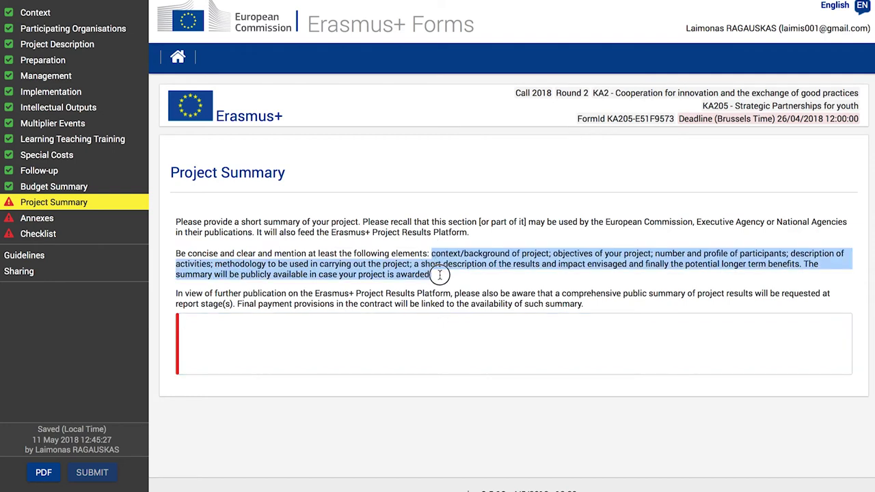
click(439, 274)
drag(438, 275, 429, 255)
click(429, 254)
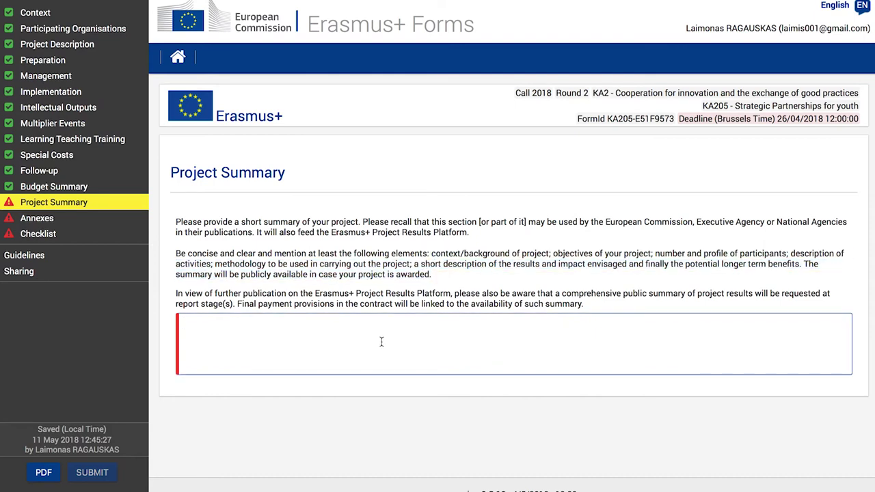
Begin the project summary with the separate lines "Project context", "Objectives", "Number of people reached" and "Methodology"
text(Projec)
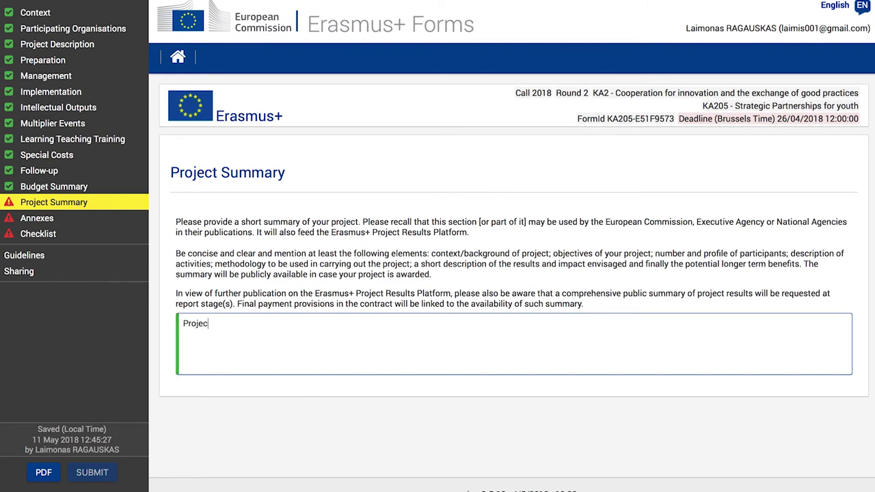
text(t context)
key(Return)
text(Objectives)
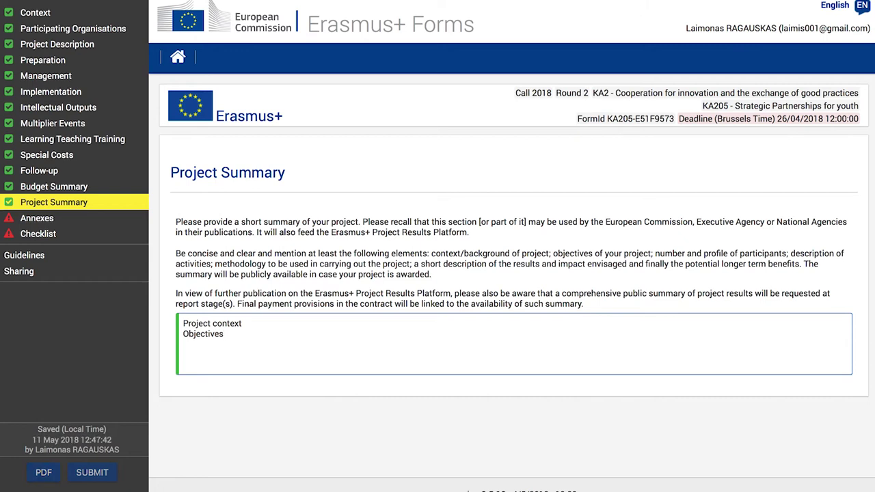
key(Return)
text(Number of peop)
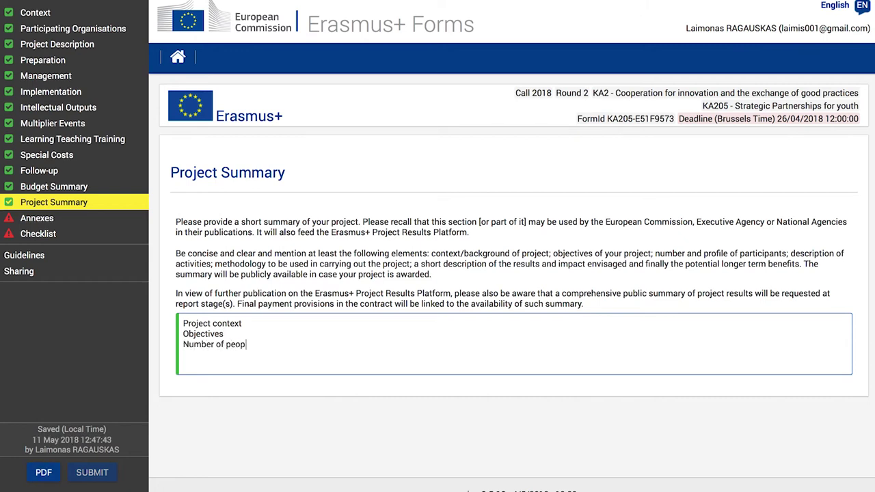
text(le reached)
key(Return)
text(Methodology)
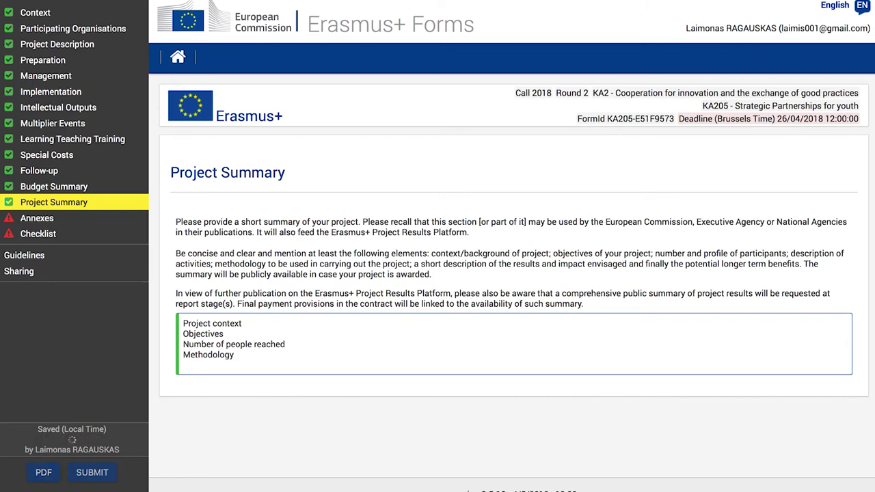
Add the lines "Our impact will be" and "Long-term benefits" to the end of the project summary
key(Return)
text(Our)
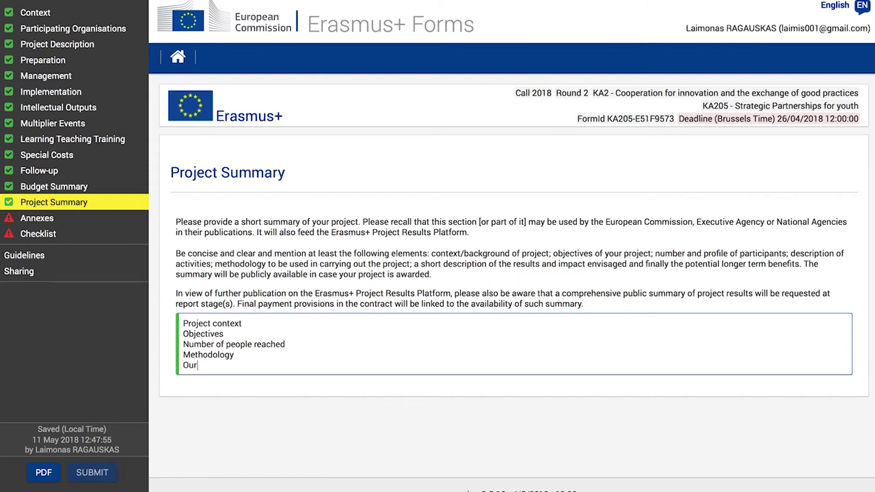
text( impact will be)
key(Return)
text(Long-)
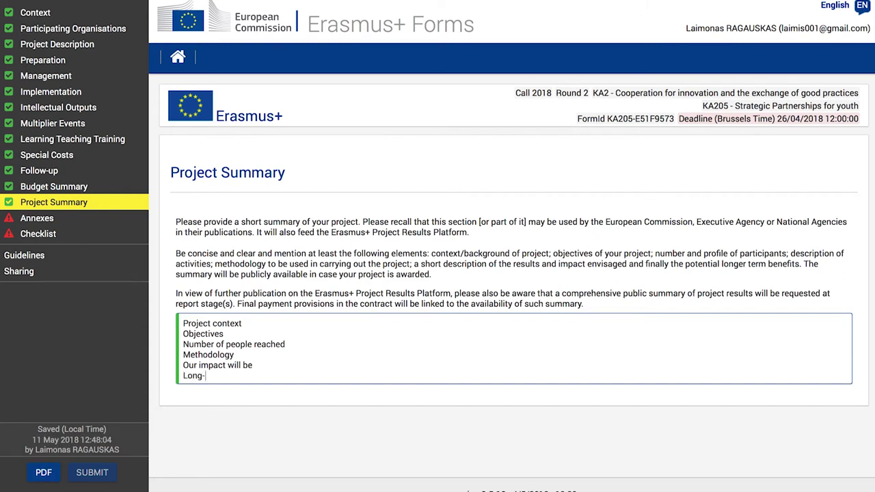
text(term benefits)
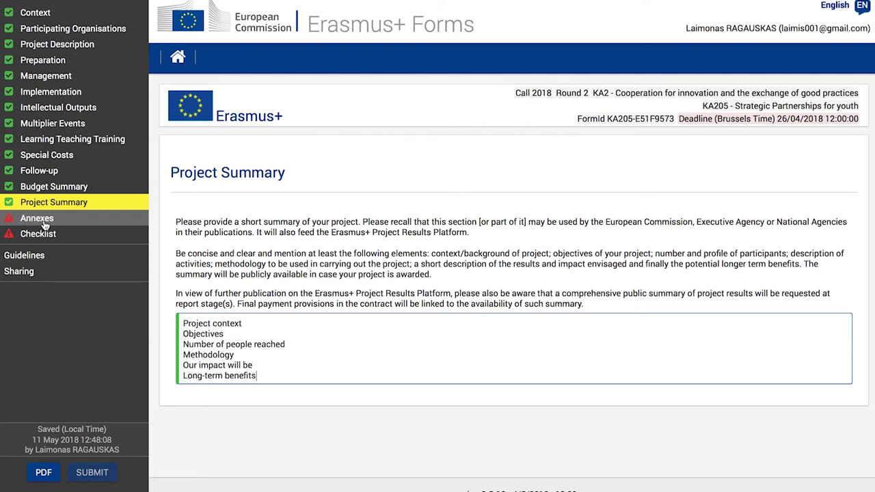
In the Annexes section, attach the Downloads file "Declaration of honour T1" as the Declaration of Honour
click(38, 218)
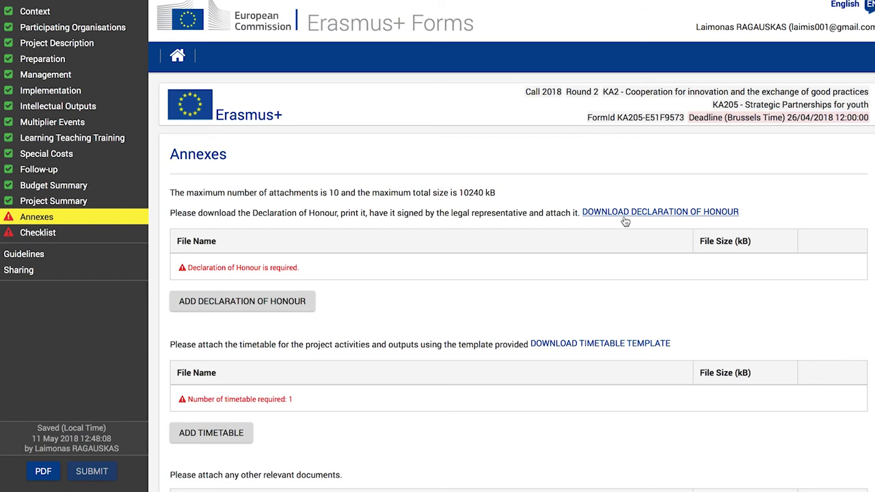
click(223, 302)
click(478, 56)
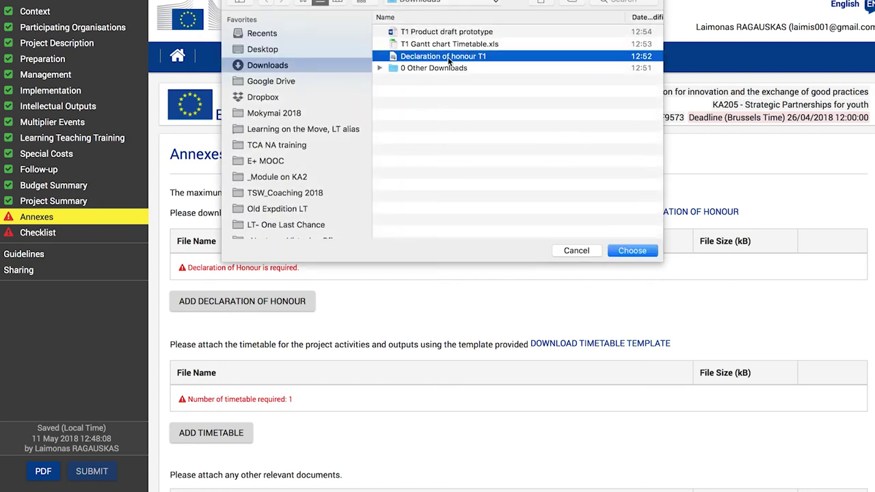
click(632, 251)
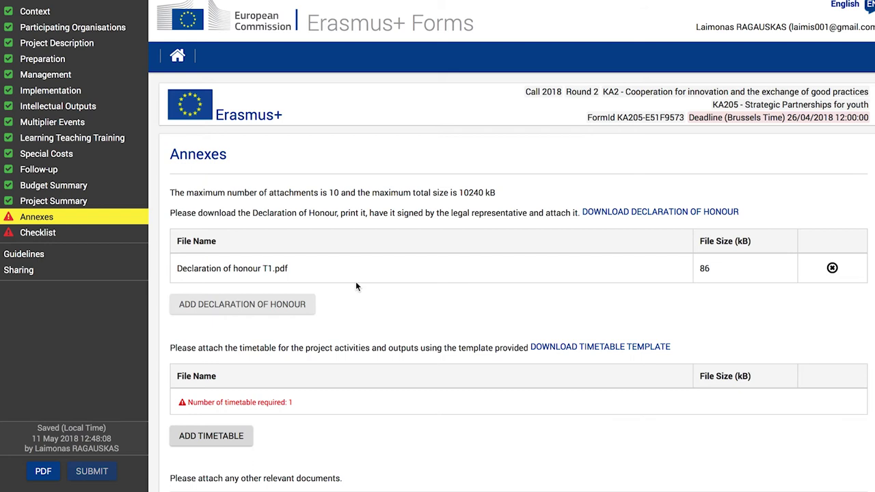
Attach "T1 Gantt chart Timetable.xls" from Downloads as the timetable for the project activities and outputs
scroll(356, 284, down, 3)
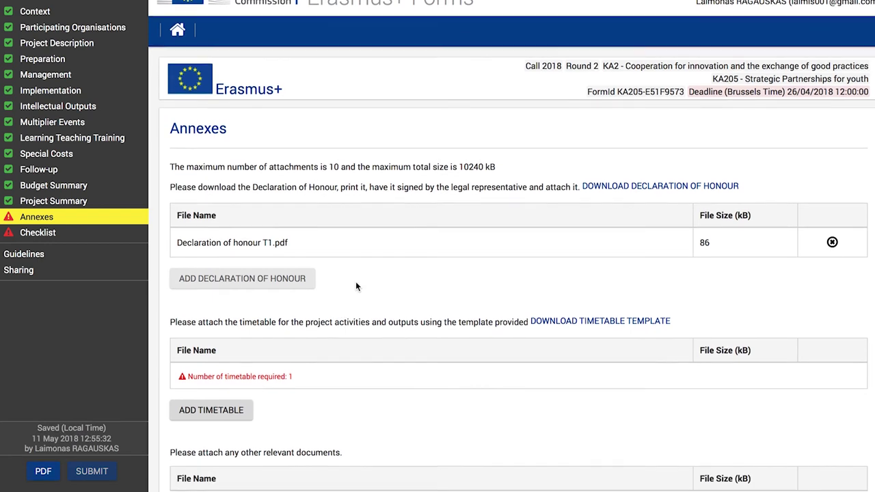
scroll(355, 283, down, 2)
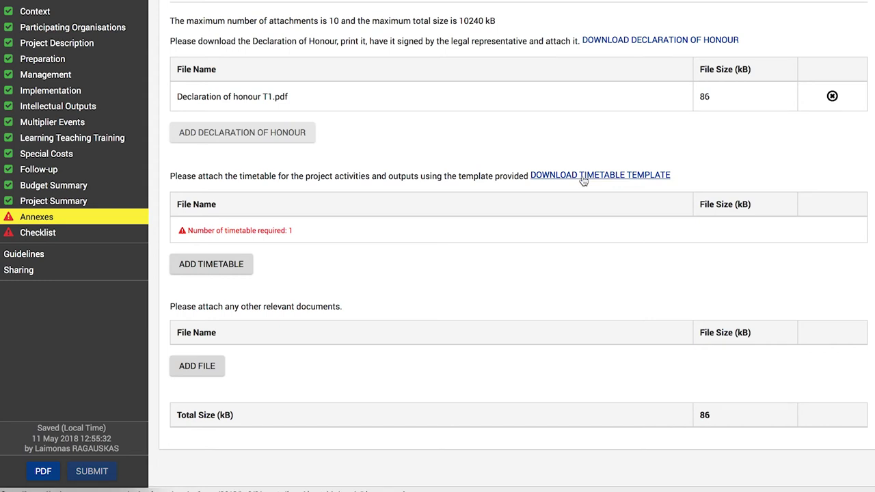
click(214, 266)
click(449, 44)
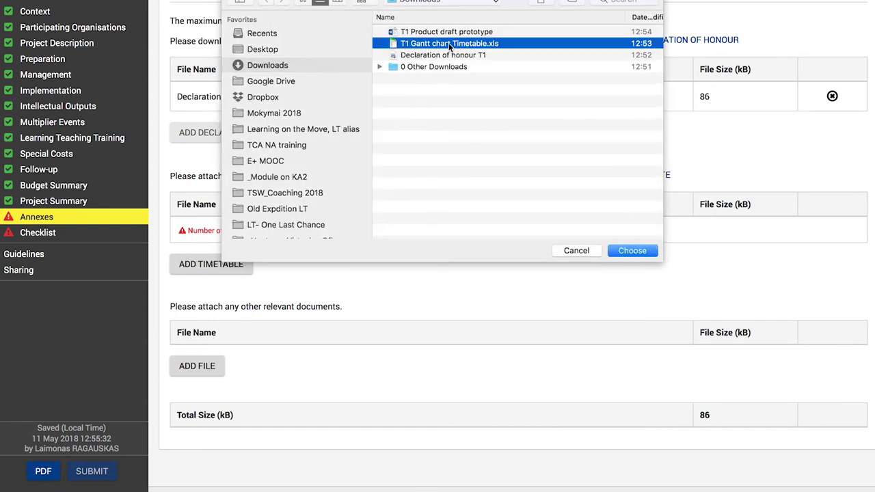
click(632, 251)
Attach "T1 Product draft prototype" from Downloads under the other relevant documents and look over the attached annexes
scroll(317, 299, down, 1)
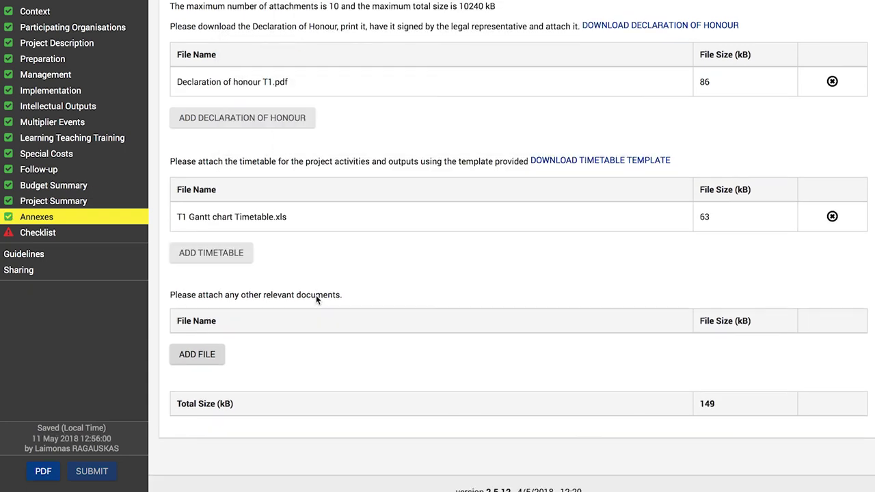
click(198, 357)
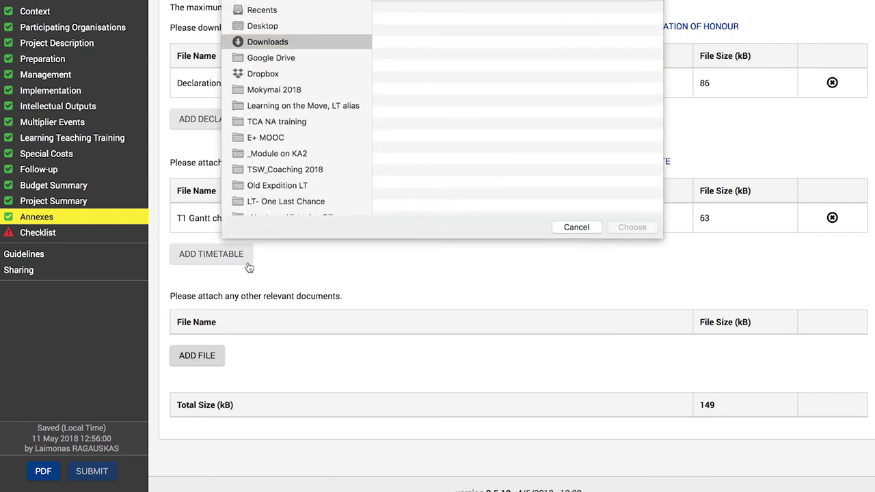
click(414, 33)
double_click(414, 33)
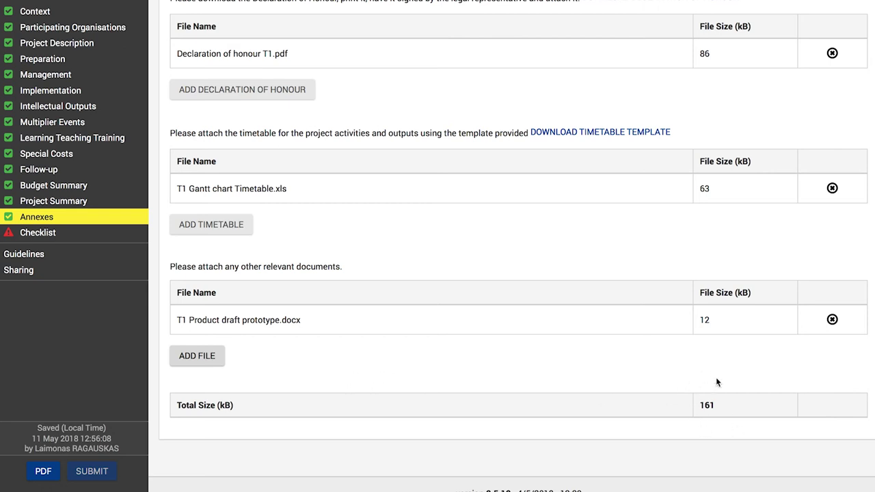
scroll(559, 374, up, 3)
scroll(559, 375, down, 1)
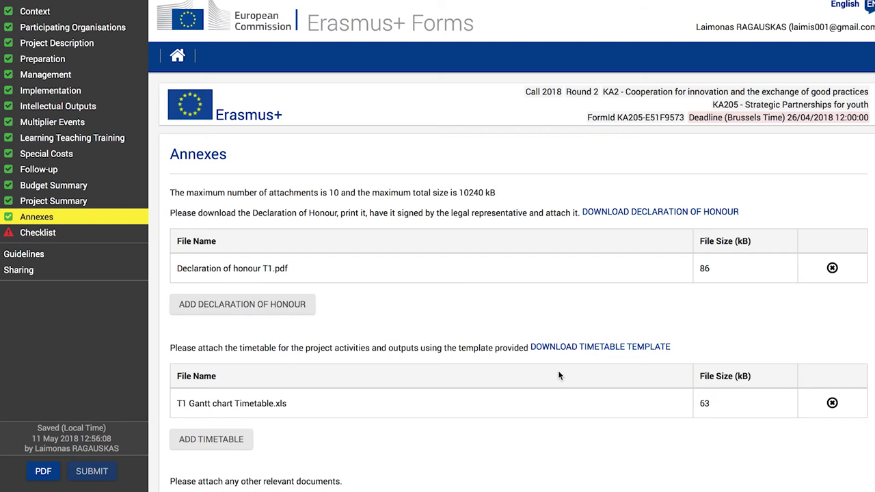
In the Checklist section, confirm the eligibility criteria, the completion of all relevant fields and the correct National Agency
click(42, 235)
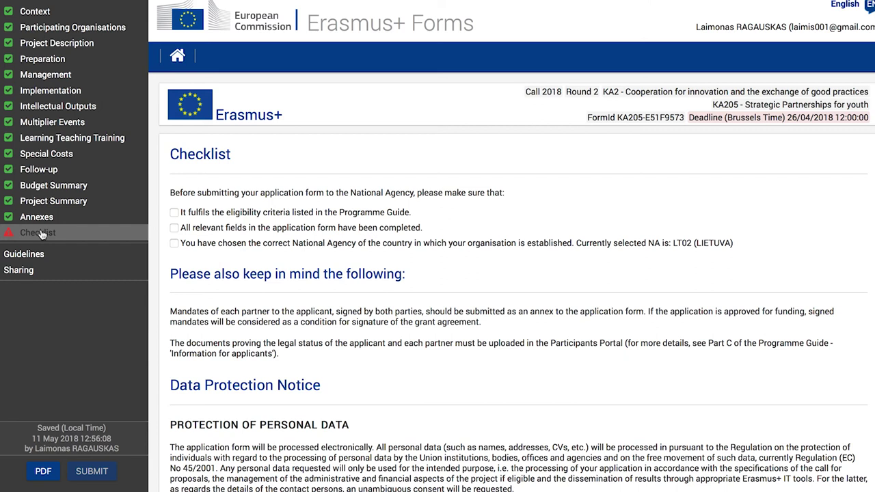
click(175, 213)
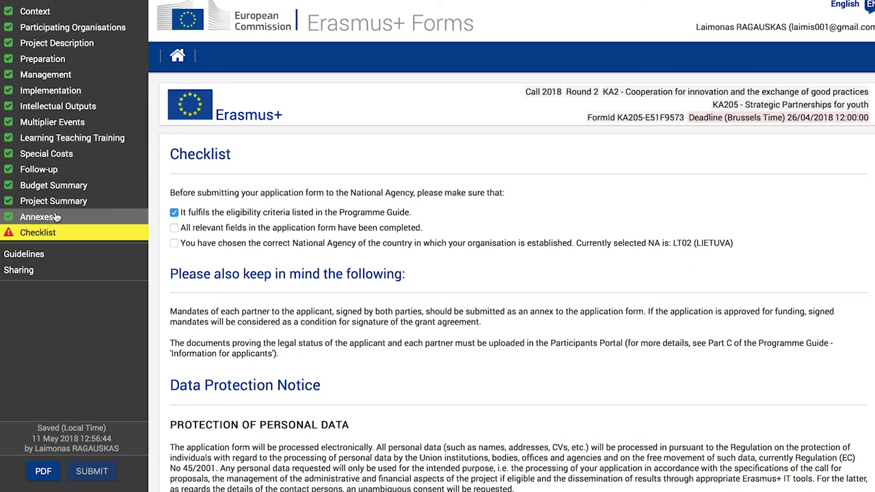
click(176, 229)
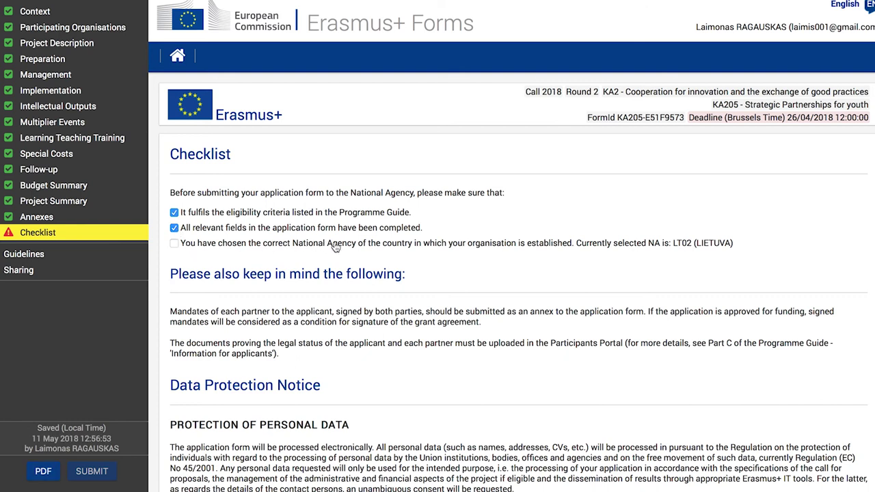
click(174, 246)
Read the note on signed partner mandates and agree with the Data Protection Notice
scroll(267, 187, down, 2)
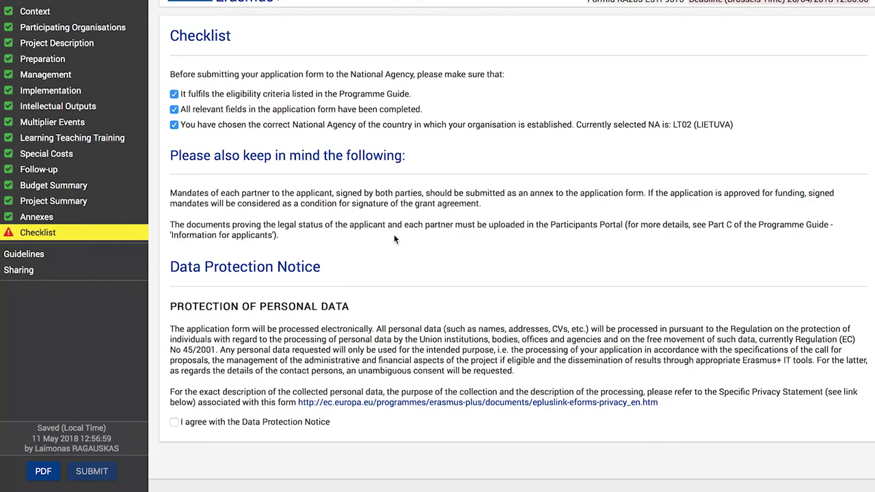
drag(175, 194, 494, 205)
click(306, 208)
scroll(307, 209, up, 1)
scroll(301, 280, down, 1)
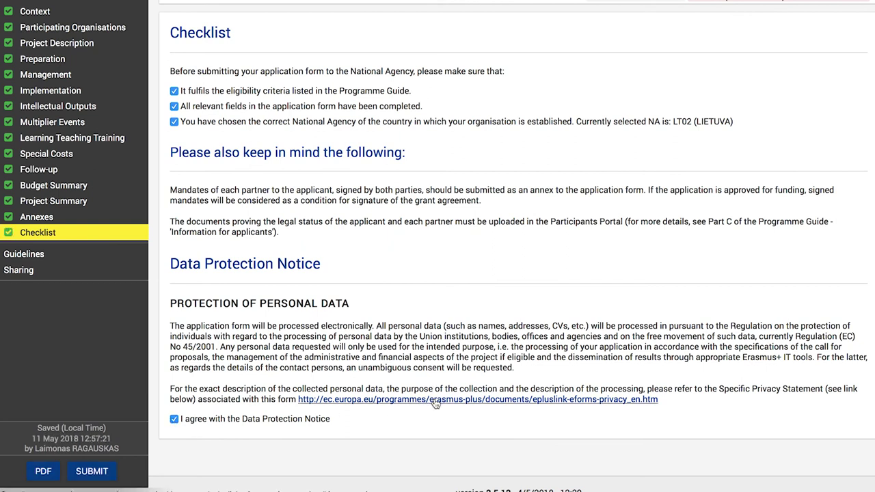
Start submitting the completed application form, but decline the submission confirmation
scroll(238, 267, up, 4)
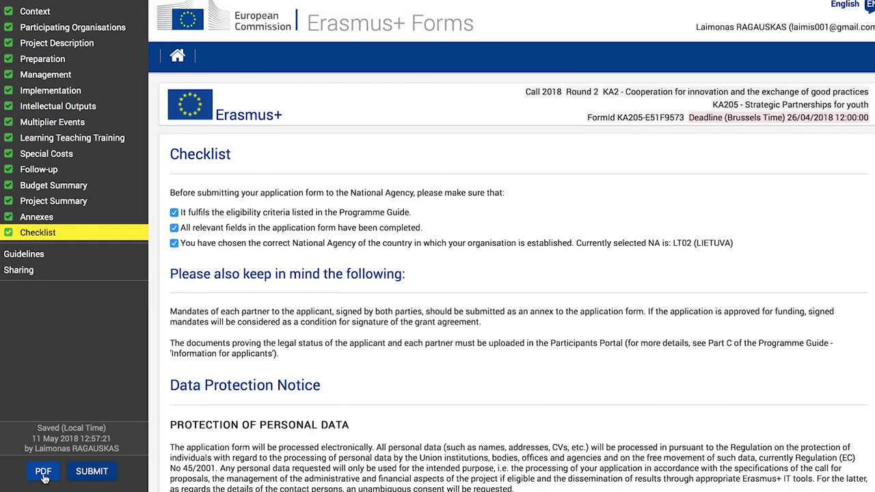
click(104, 472)
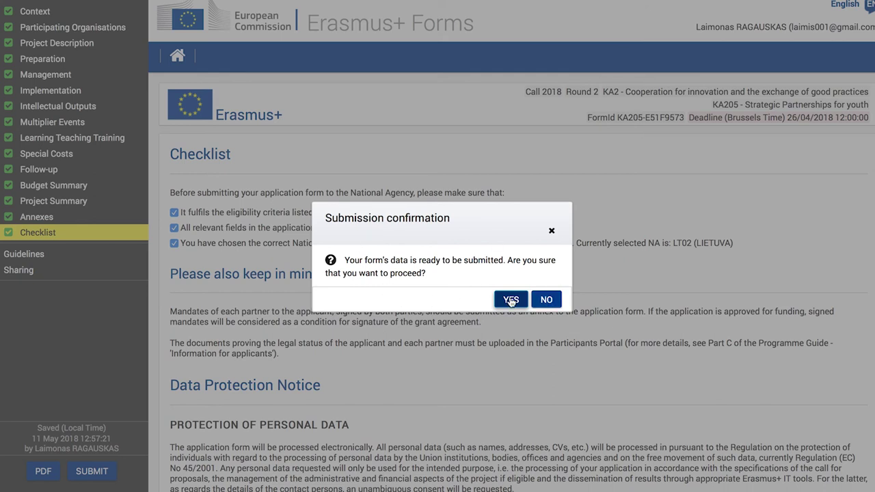
click(549, 303)
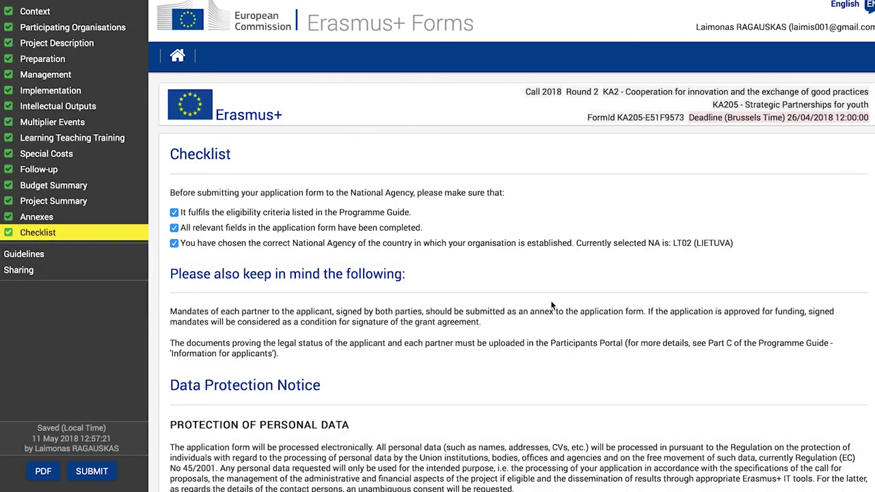